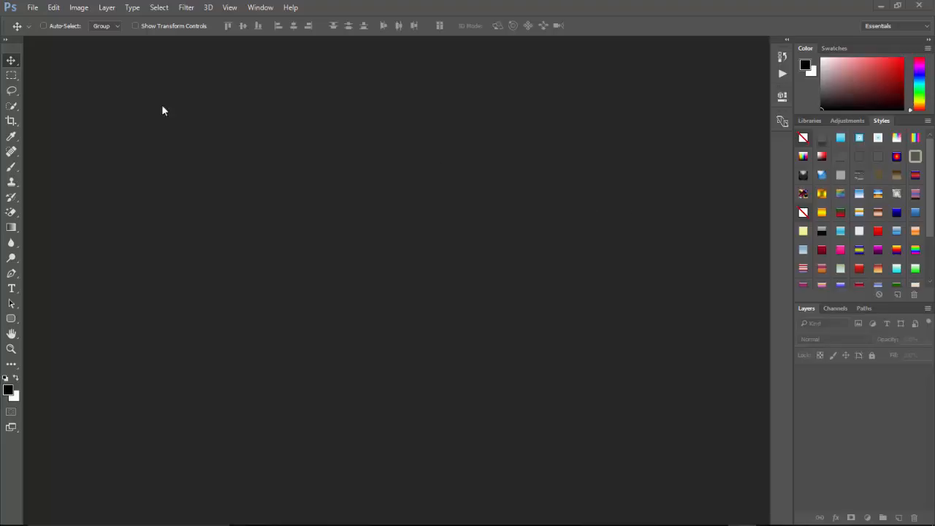
Create a new 728 × 90 pixel document with a transparent background.
click(32, 7)
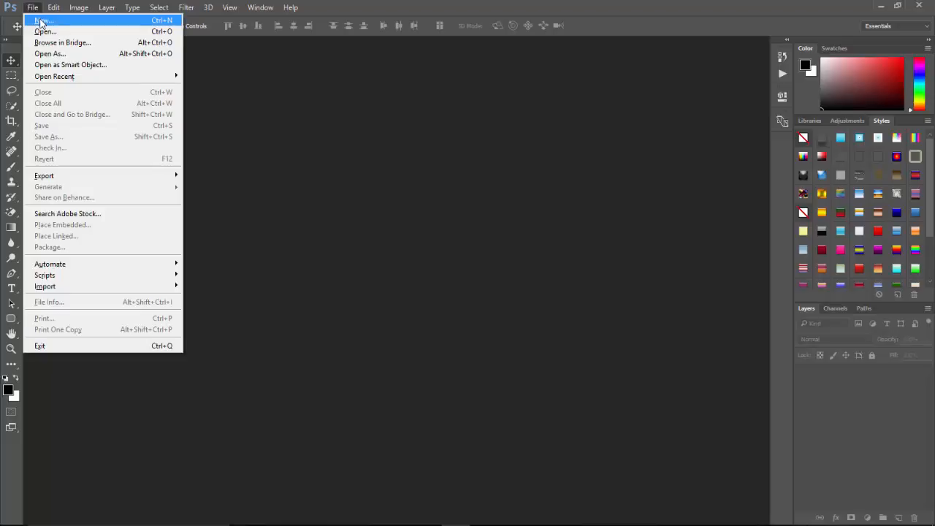
click(40, 21)
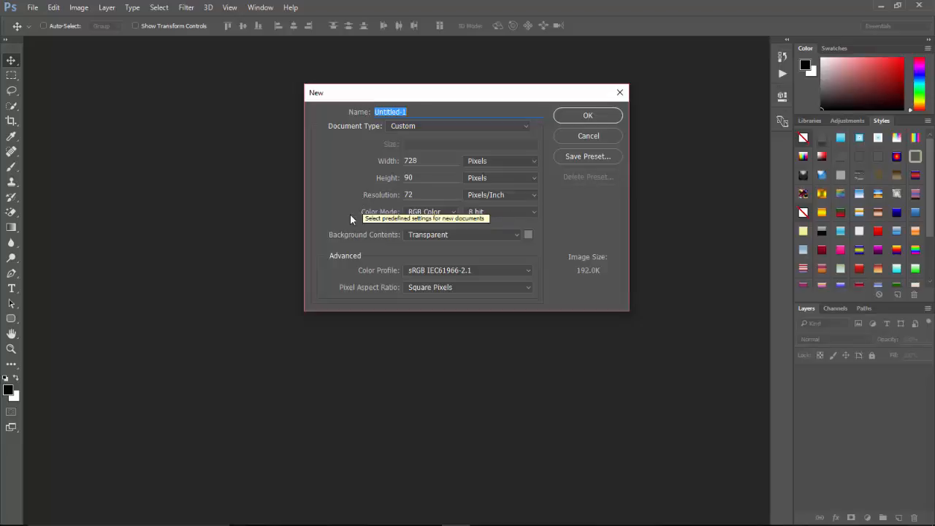
click(595, 118)
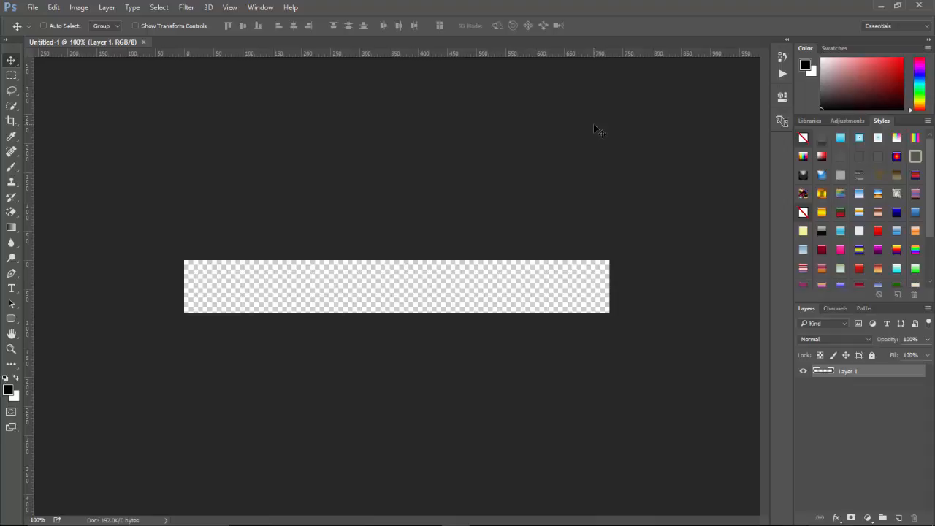
Fill the layer with black and apply a blue Gradient Overlay style, moving the left color stop to 58% location.
key(alt+BackSpace)
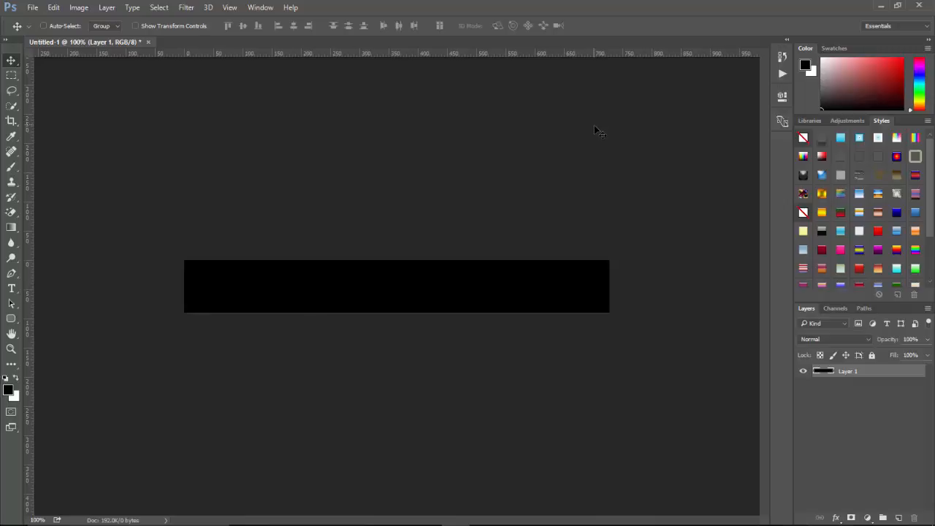
click(835, 518)
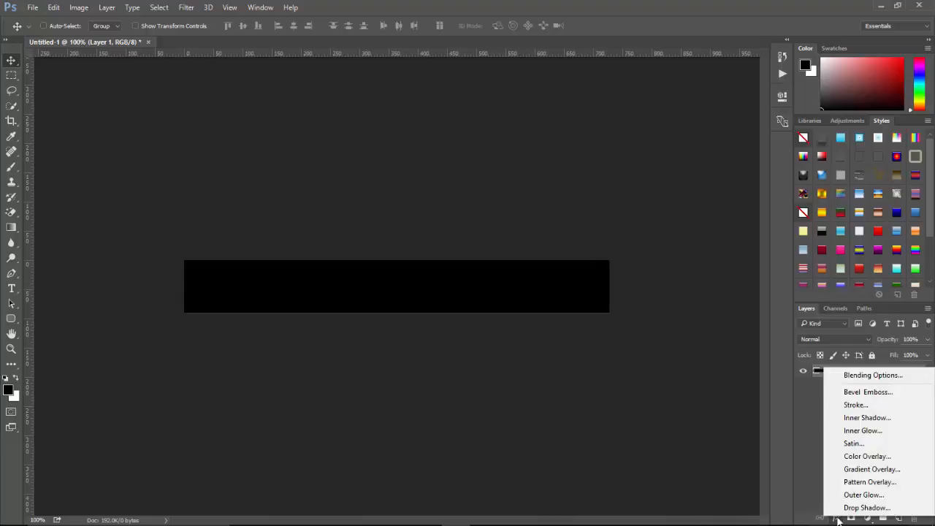
click(864, 470)
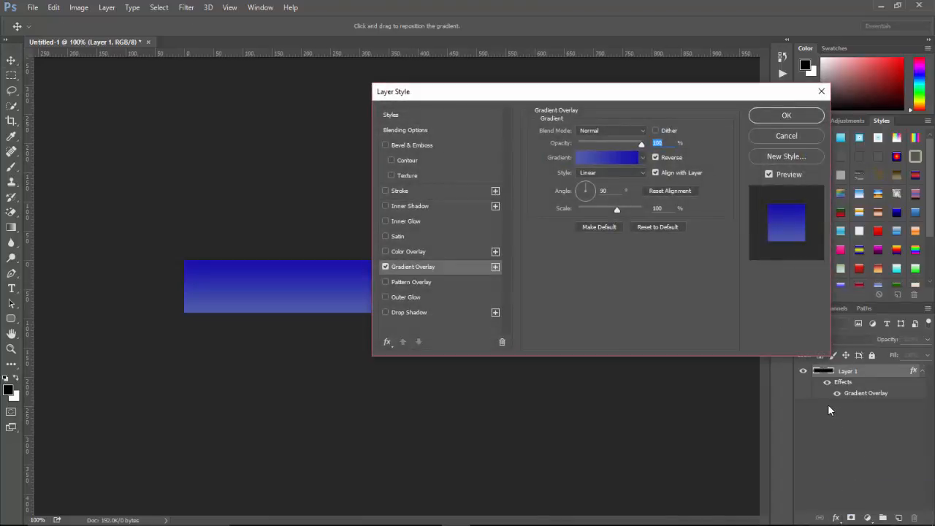
click(610, 163)
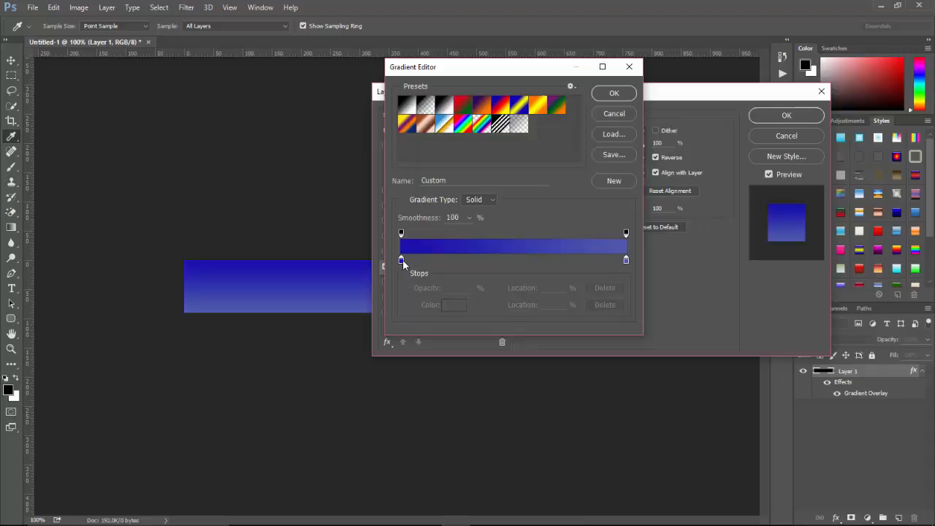
drag(404, 261, 532, 259)
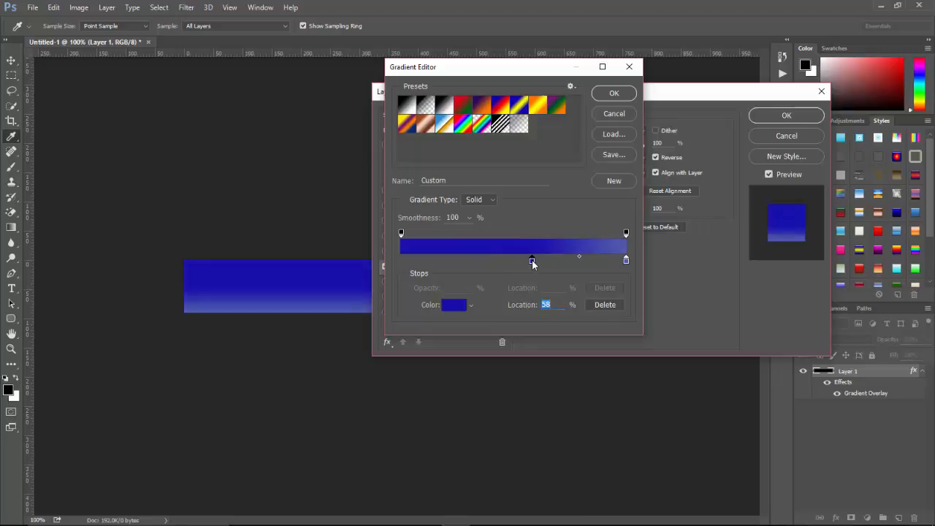
click(615, 94)
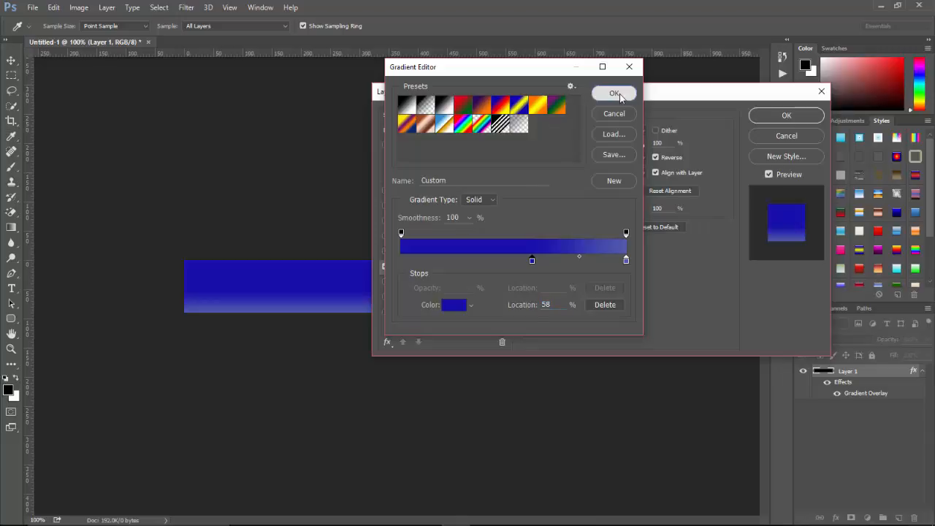
click(773, 119)
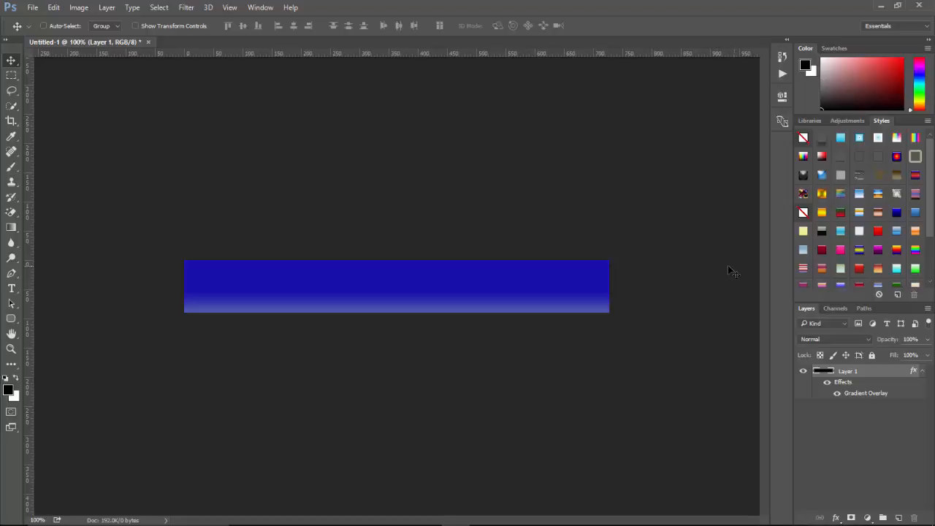
Add a new layer and fill it with the dotted pattern.
click(900, 518)
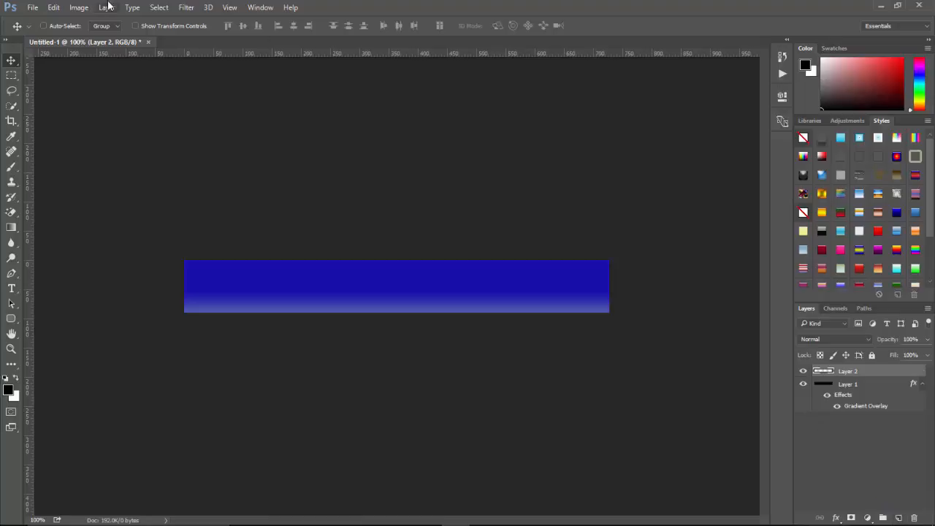
click(53, 9)
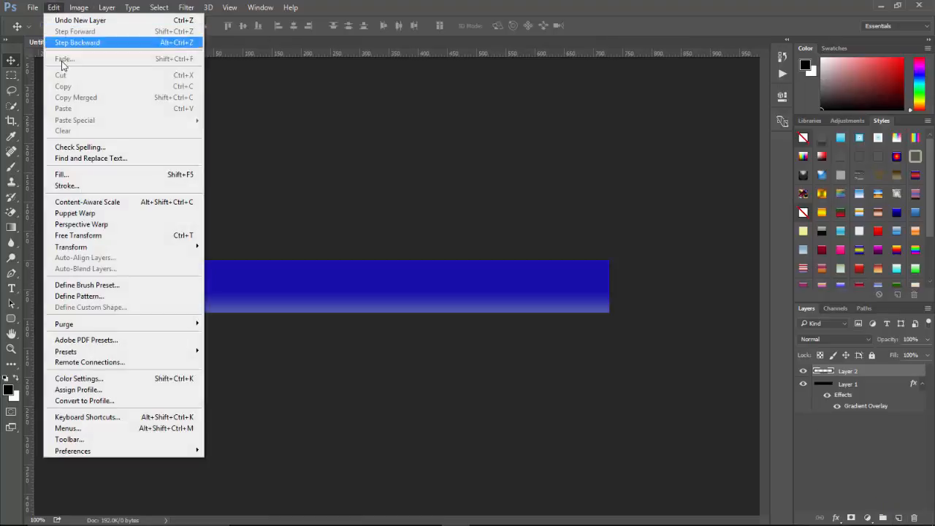
click(69, 175)
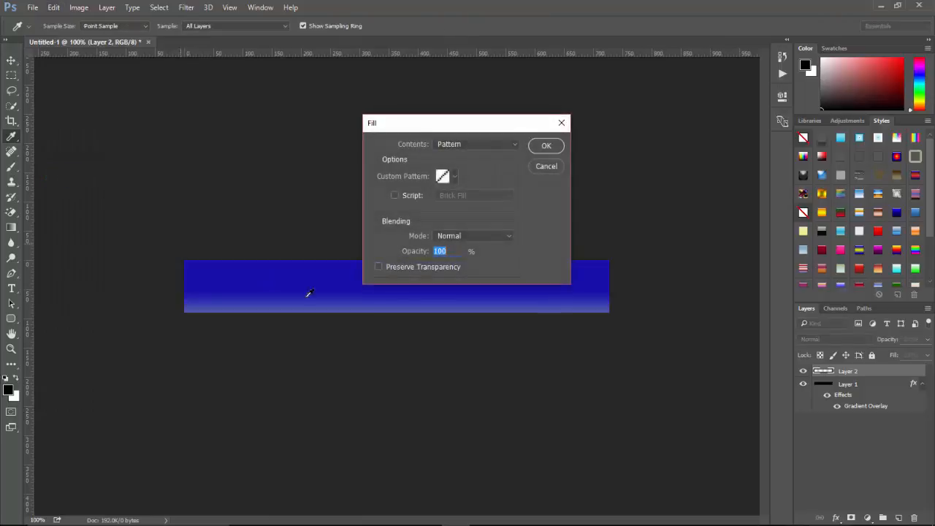
click(455, 176)
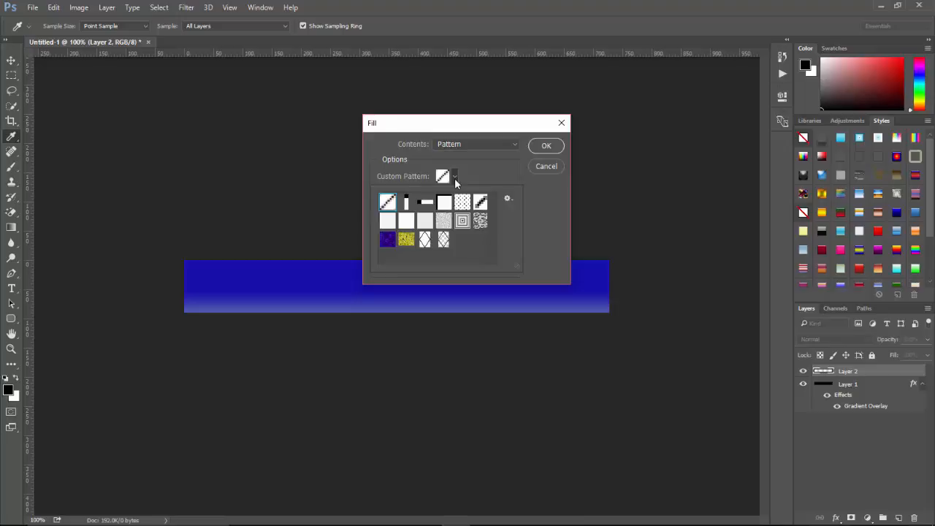
click(463, 202)
click(537, 145)
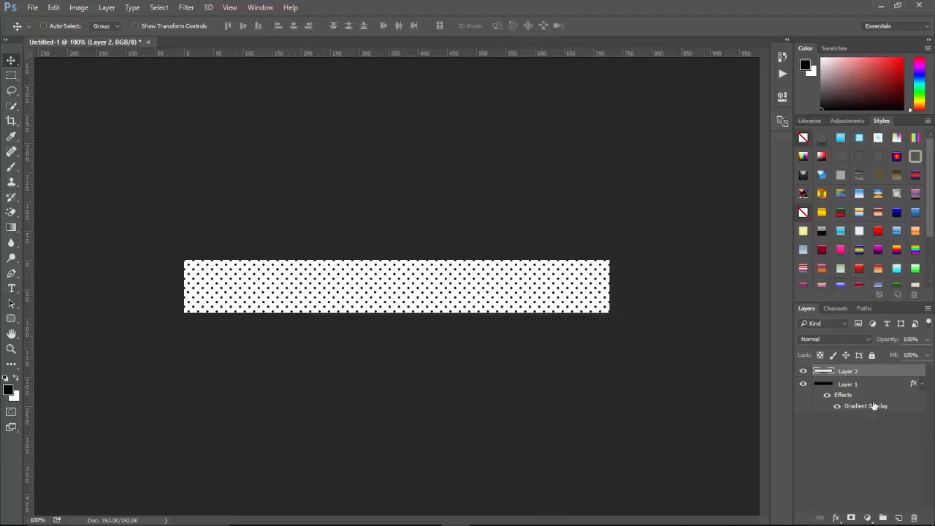
Set the pattern layer's blend mode to Overlay and its opacity to 18%.
click(870, 339)
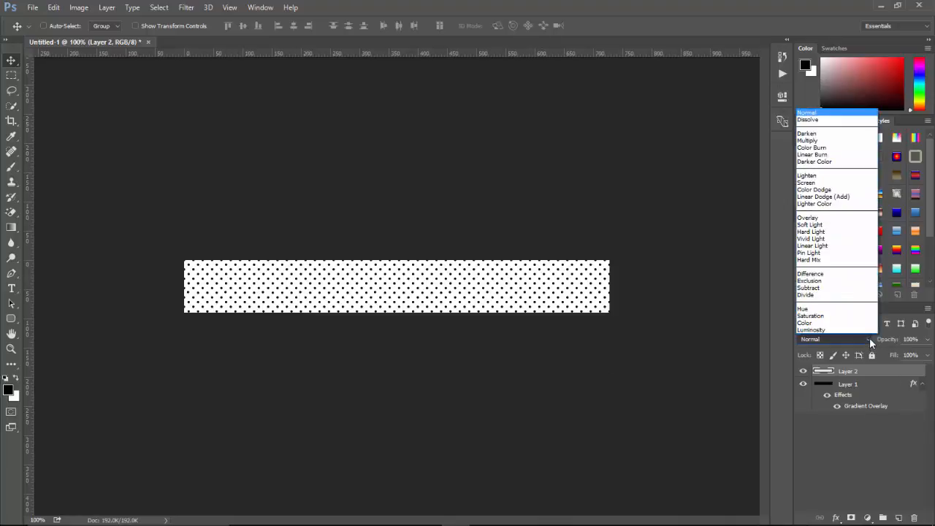
click(810, 218)
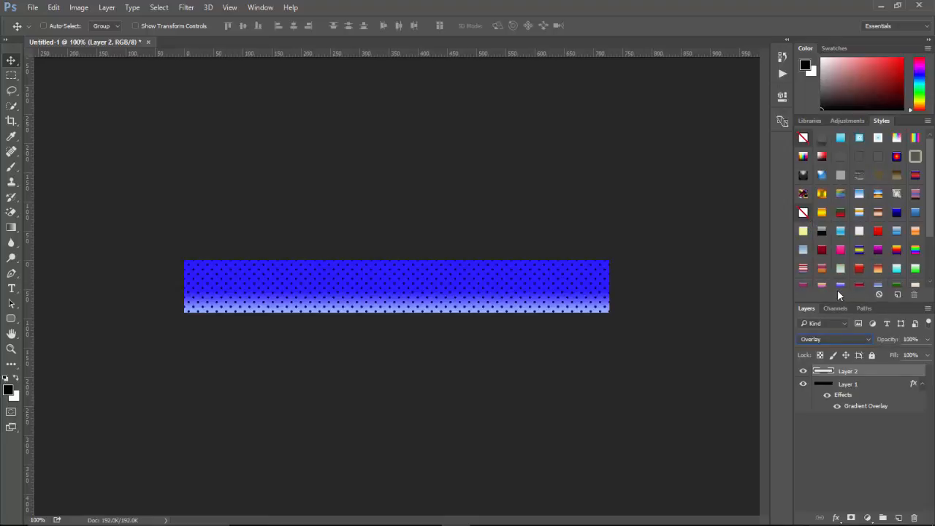
click(928, 340)
drag(928, 356, 882, 356)
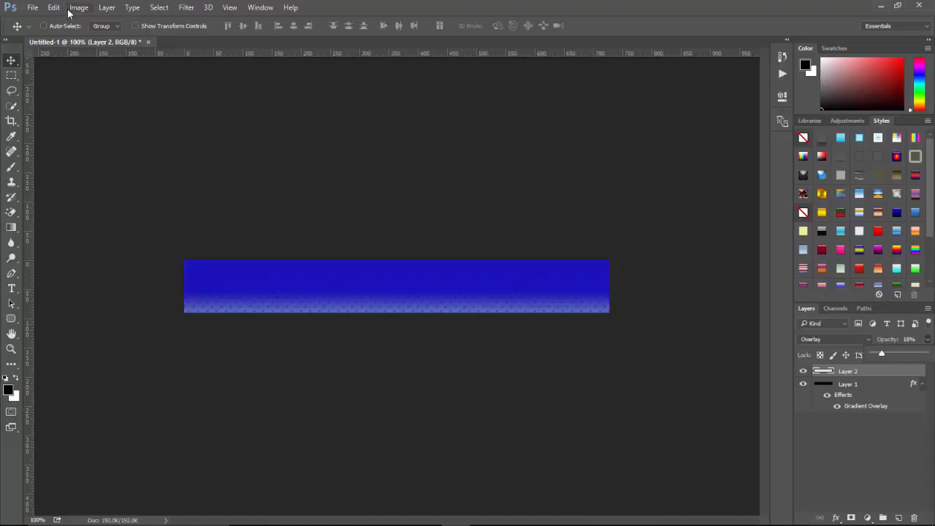
Open the recent file camera-32871_640.png.
click(32, 7)
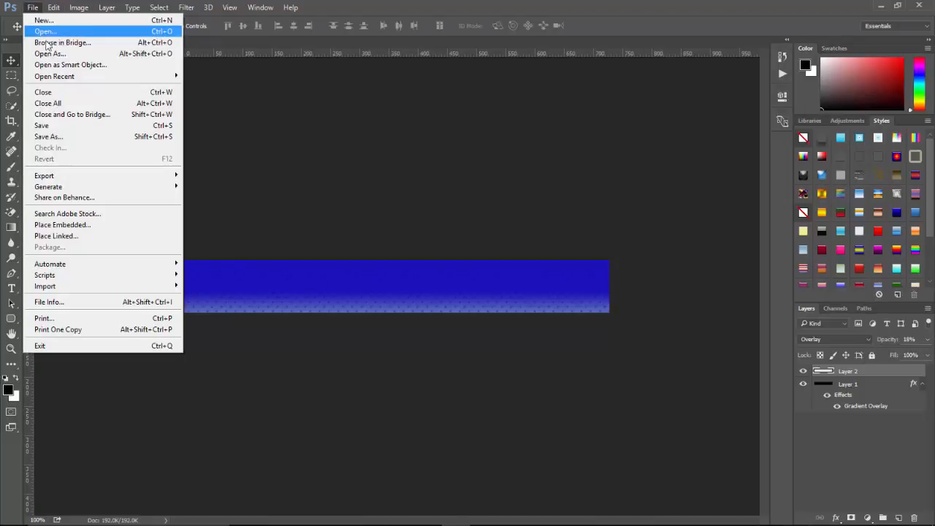
mouse_move(83, 77)
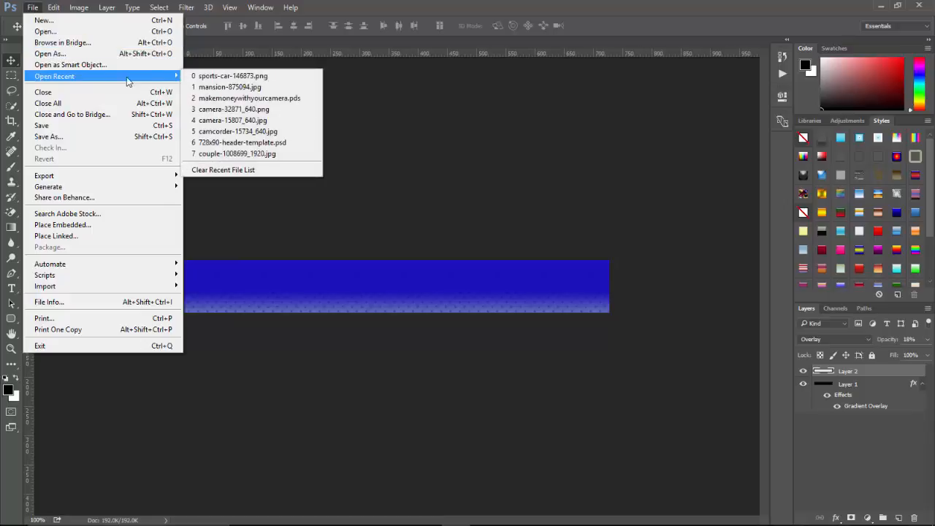
click(216, 111)
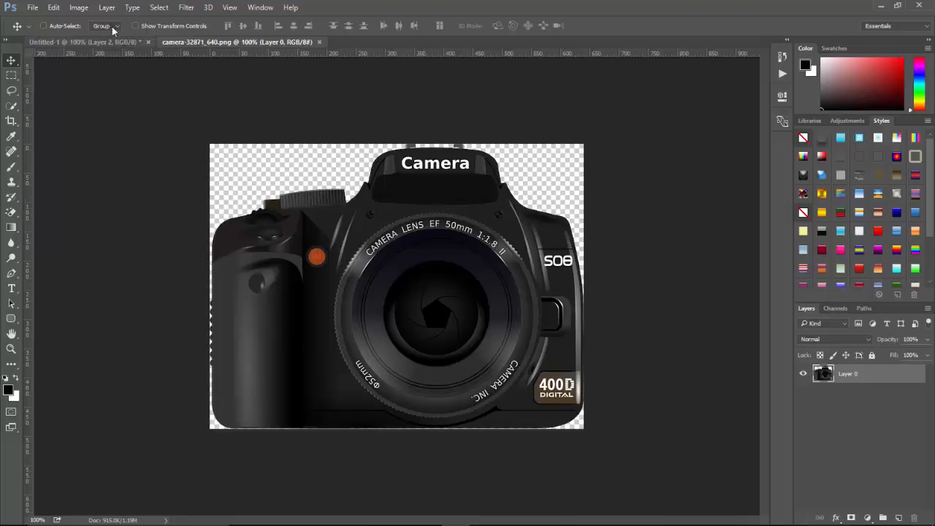
Resize the camera image proportionally to a height of 80 pixels.
click(82, 8)
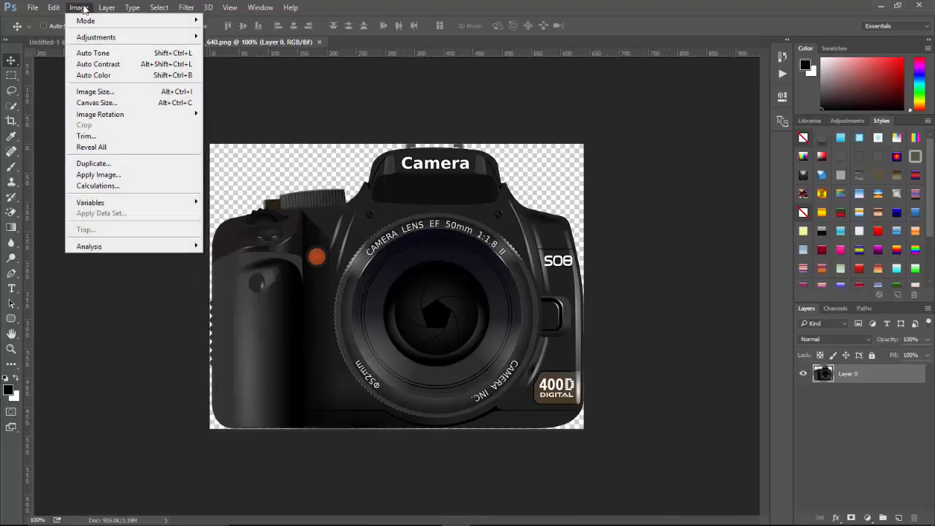
click(95, 92)
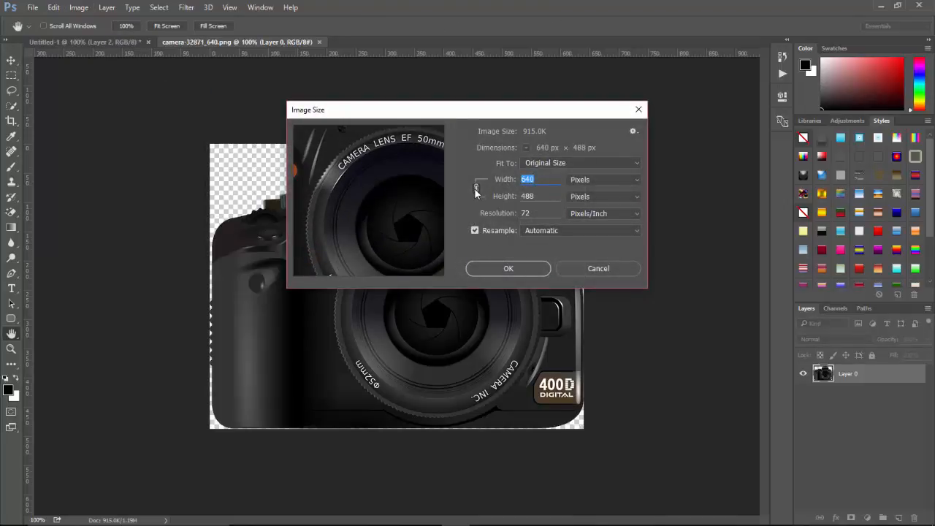
click(539, 196)
drag(538, 196, 519, 196)
text(90)
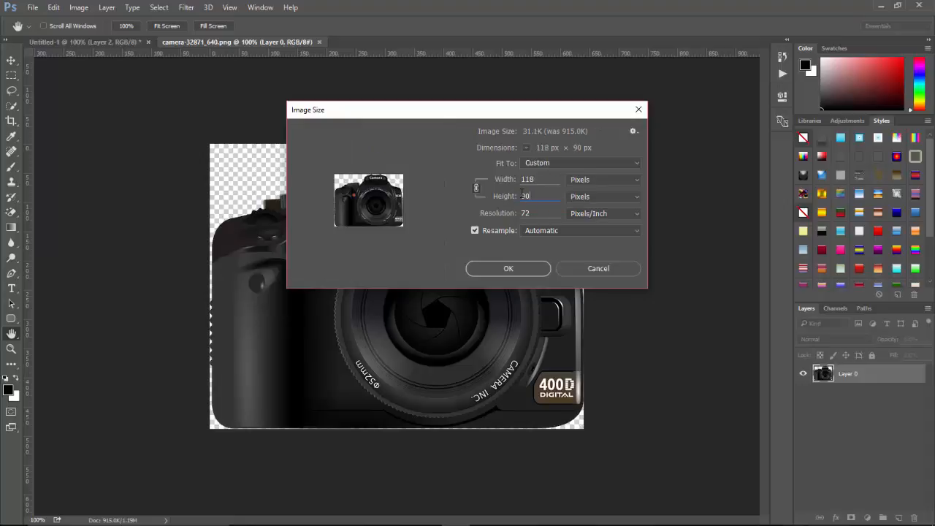
key(BackSpace)
key(BackSpace)
text(8)
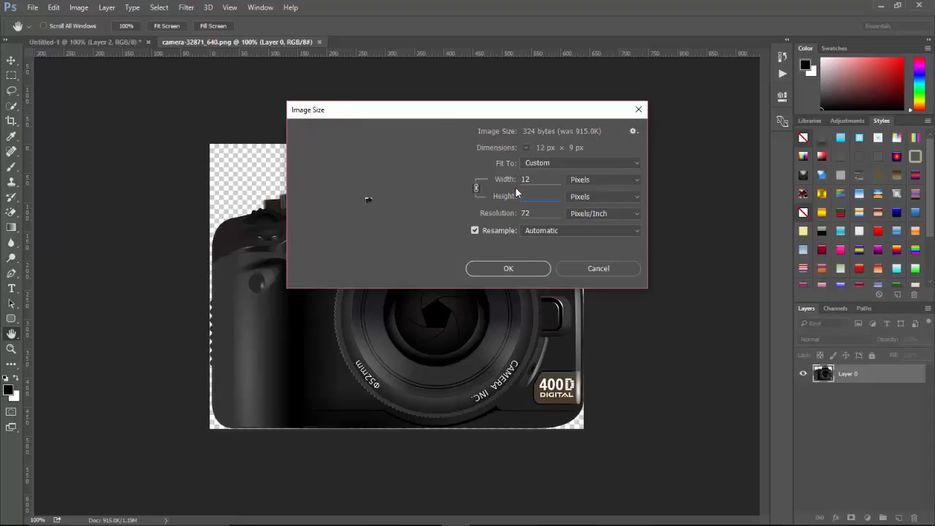
text(0)
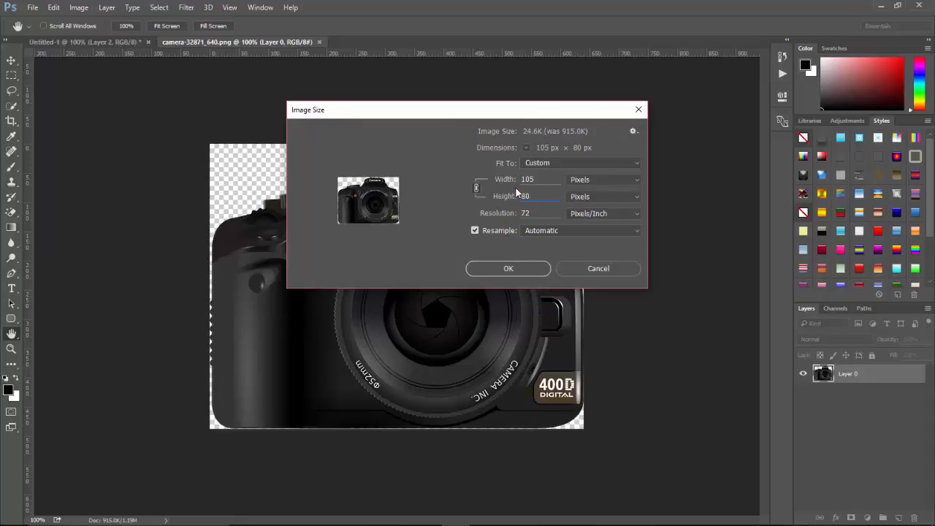
click(512, 268)
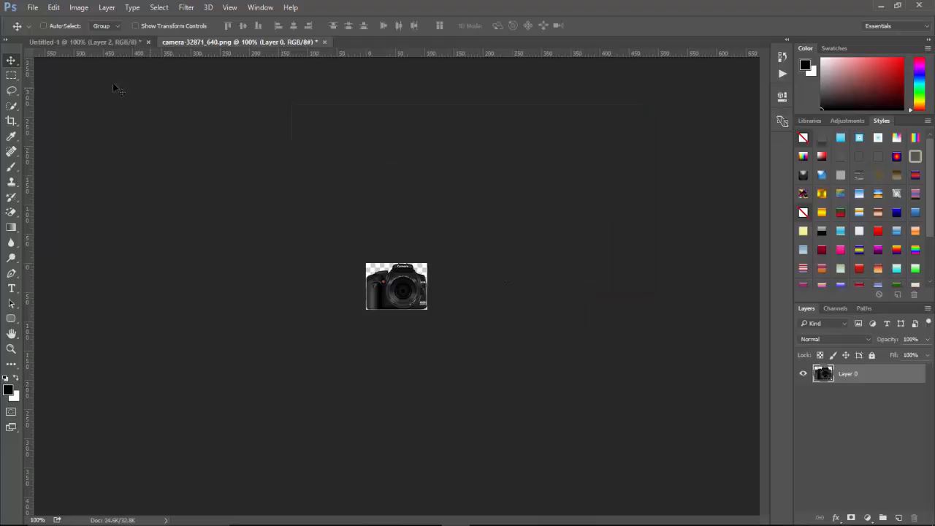
Drag the camera image into the banner document and place it at the banner's right end.
drag(381, 275, 444, 261)
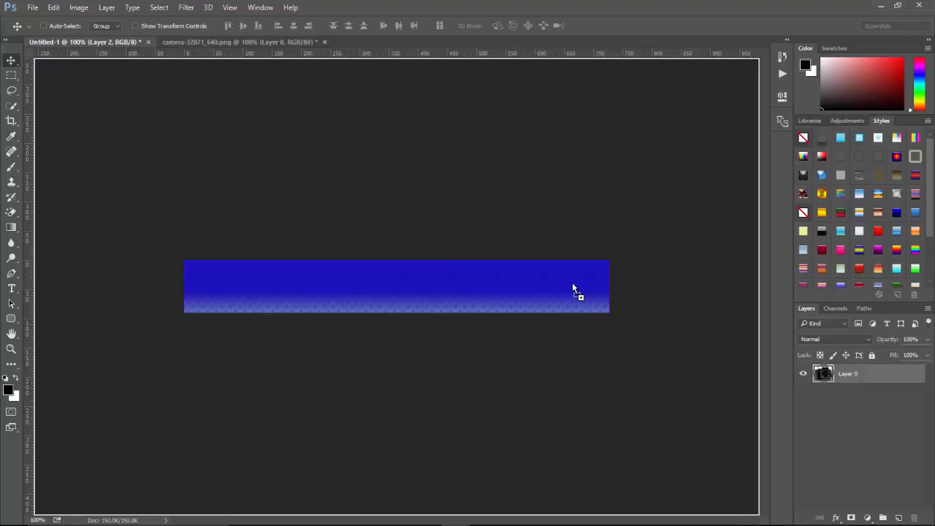
drag(577, 288, 575, 294)
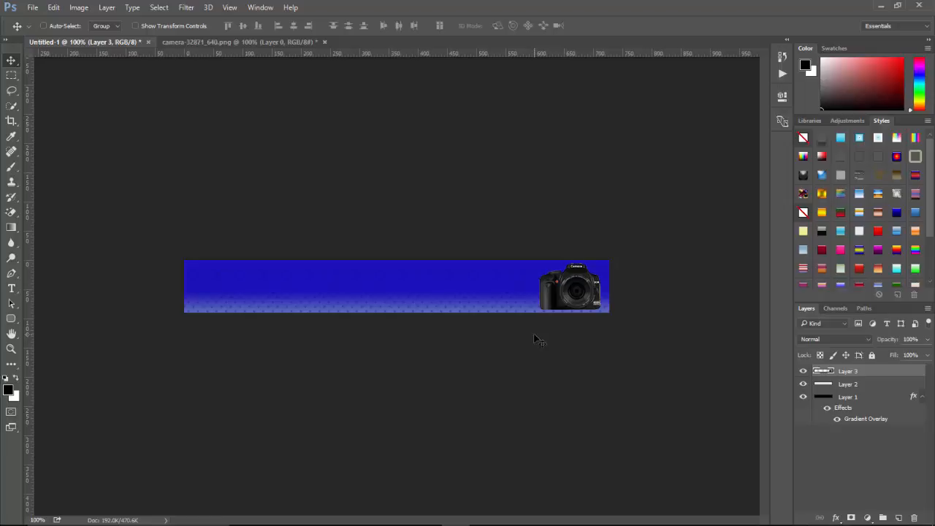
key(ctrl)
key(ctrl+a)
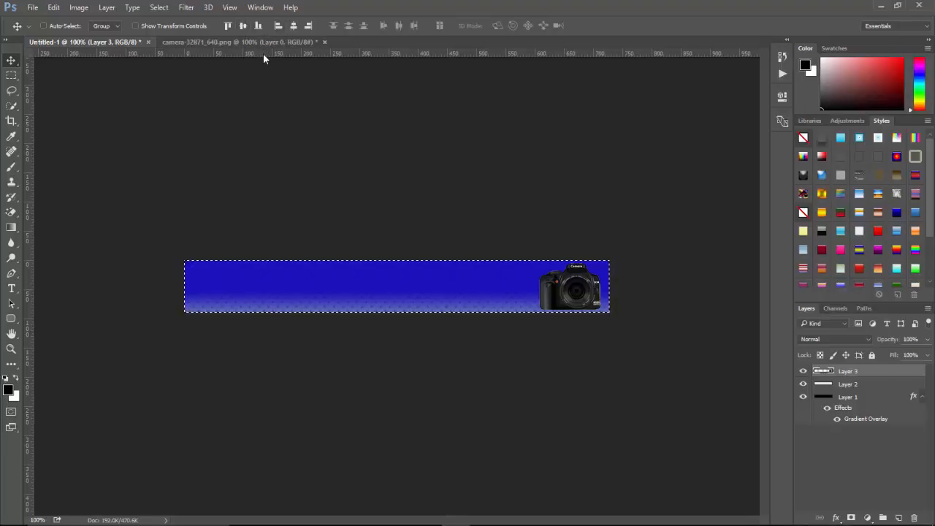
key(ctrl+d)
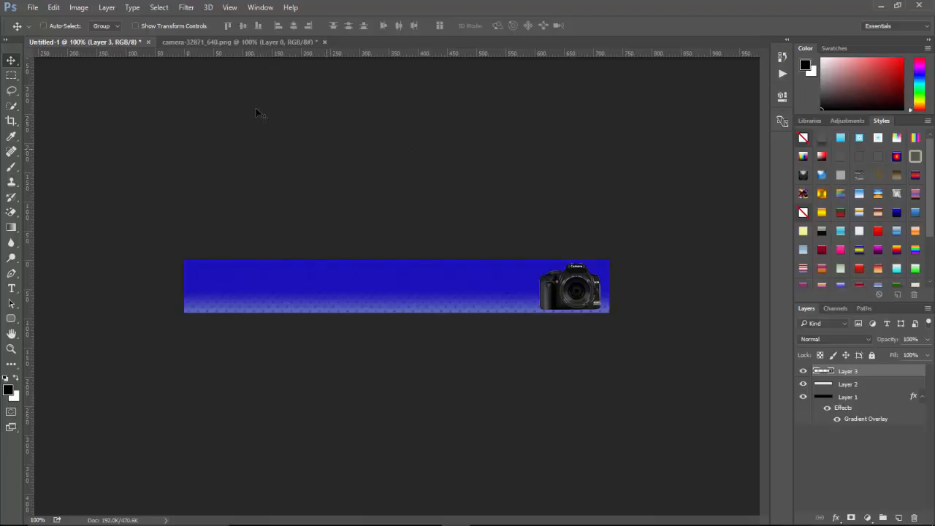
Open camera-15807_640.jpg from the Photoshop tutorial folder on the Desktop.
click(33, 7)
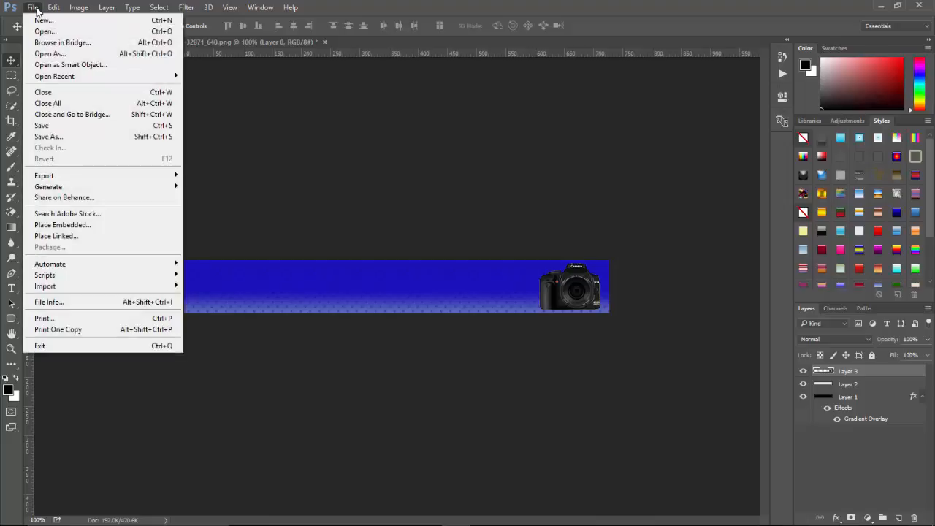
click(43, 32)
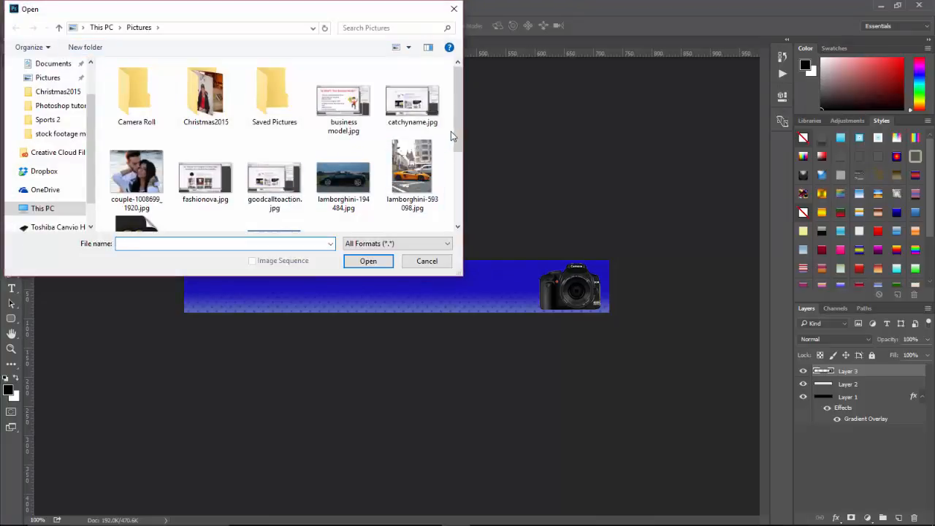
mouse_move(457, 132)
mouse_down()
mouse_move(466, 204)
mouse_move(463, 127)
mouse_up()
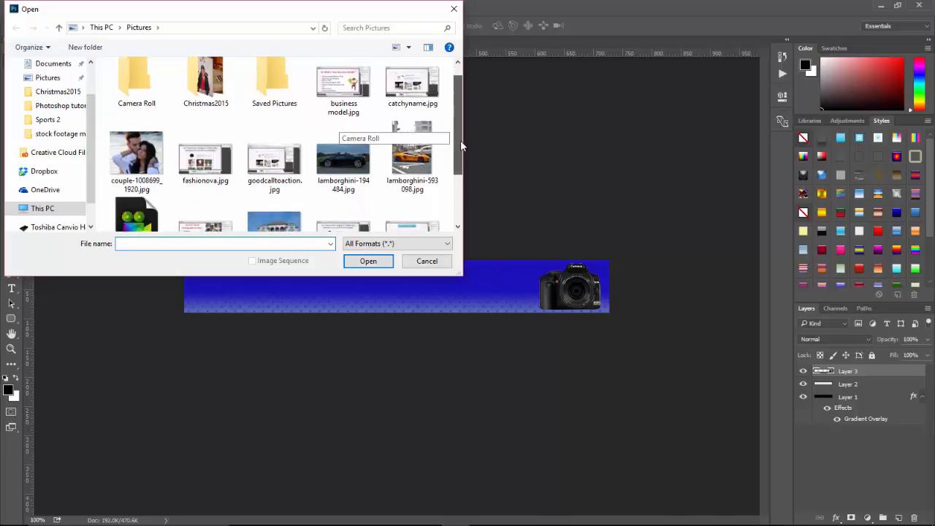
drag(460, 140, 459, 186)
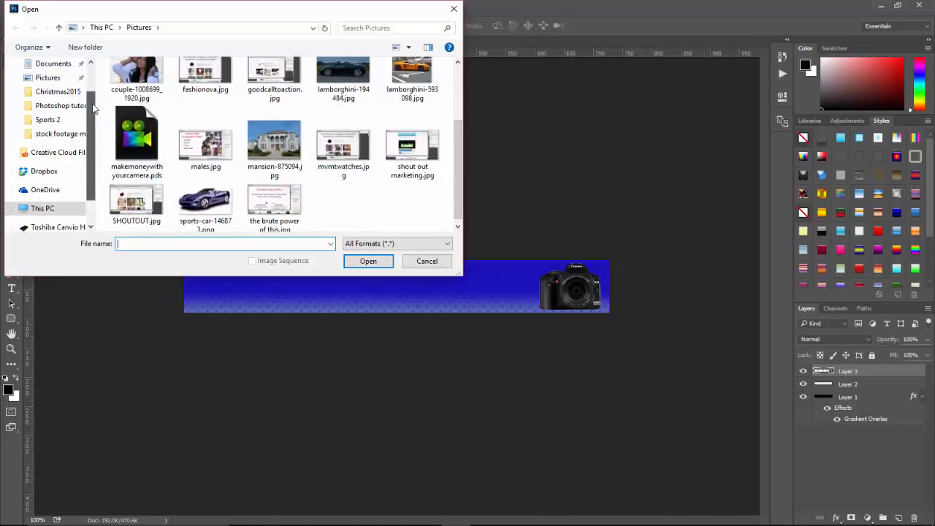
scroll(69, 102, up, 3)
click(53, 83)
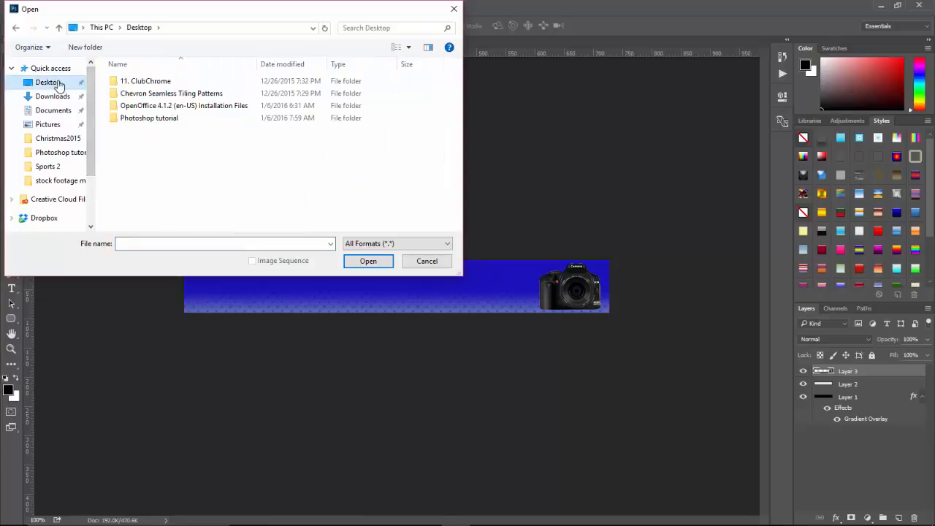
click(159, 122)
double_click(159, 122)
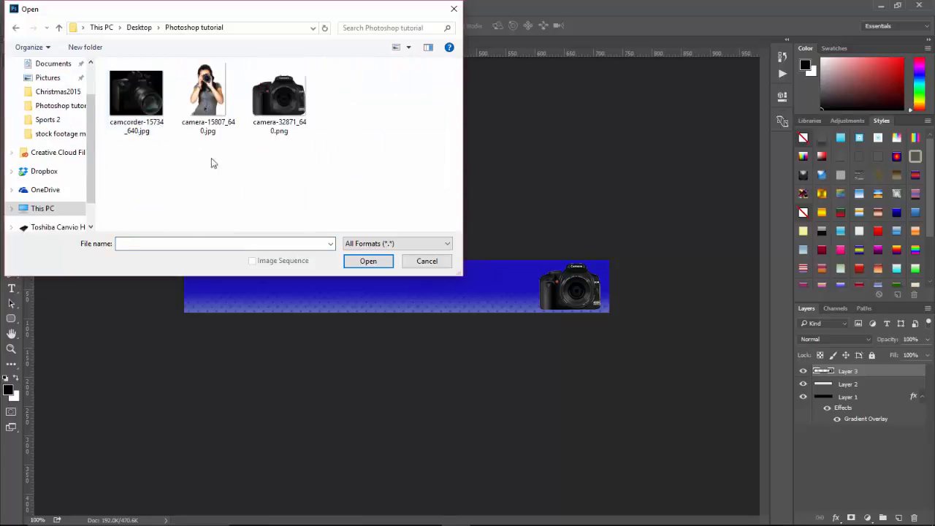
click(202, 103)
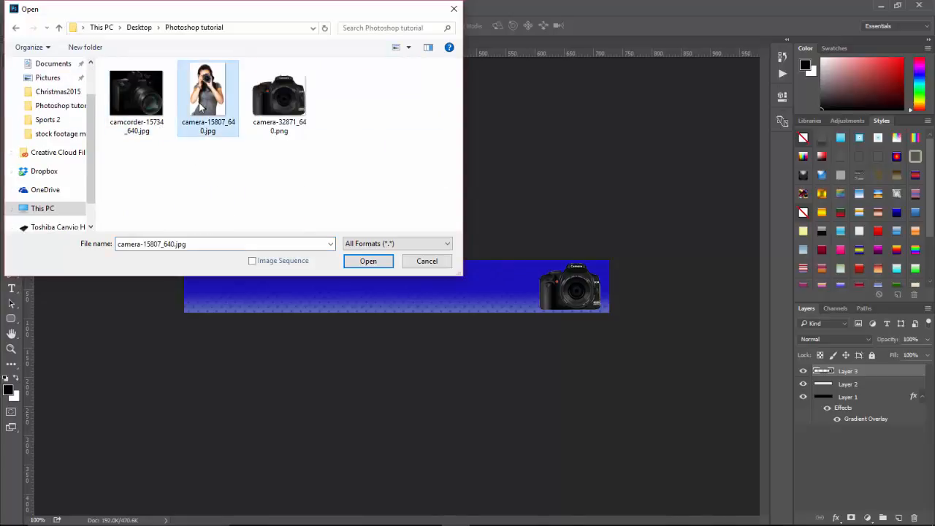
click(365, 261)
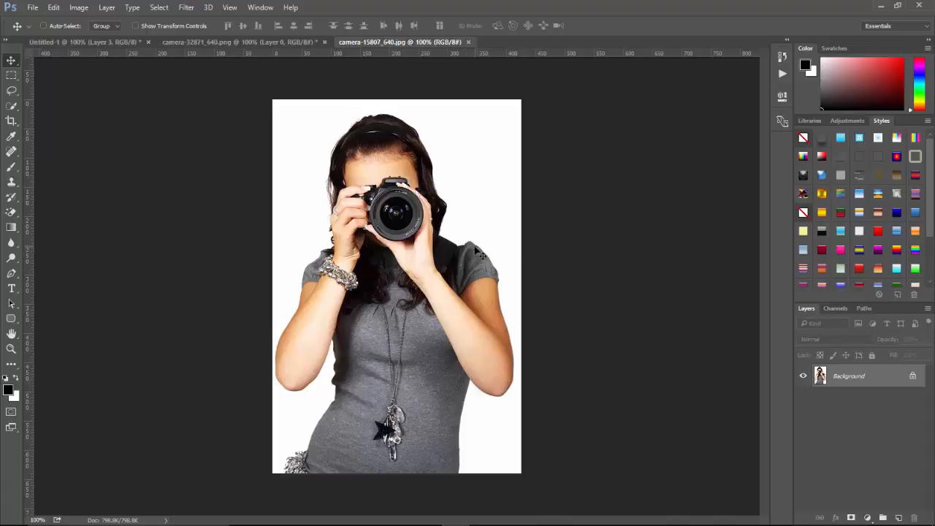
Unlock the photo's background layer and erase its white background with the Magic Eraser Tool.
click(913, 376)
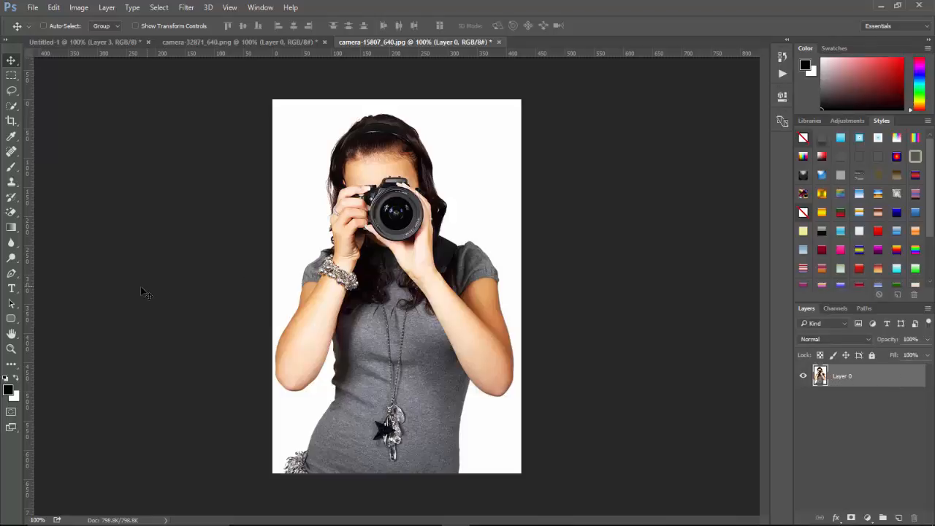
click(11, 212)
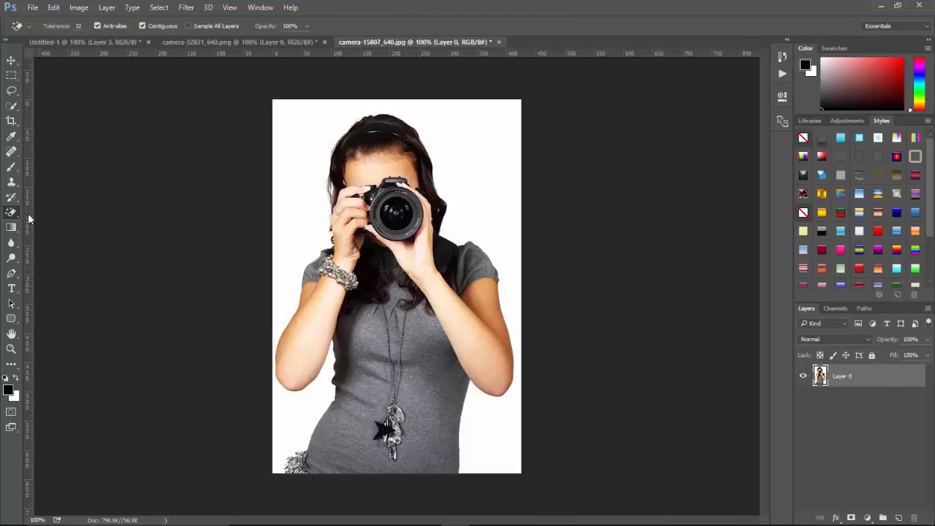
click(282, 225)
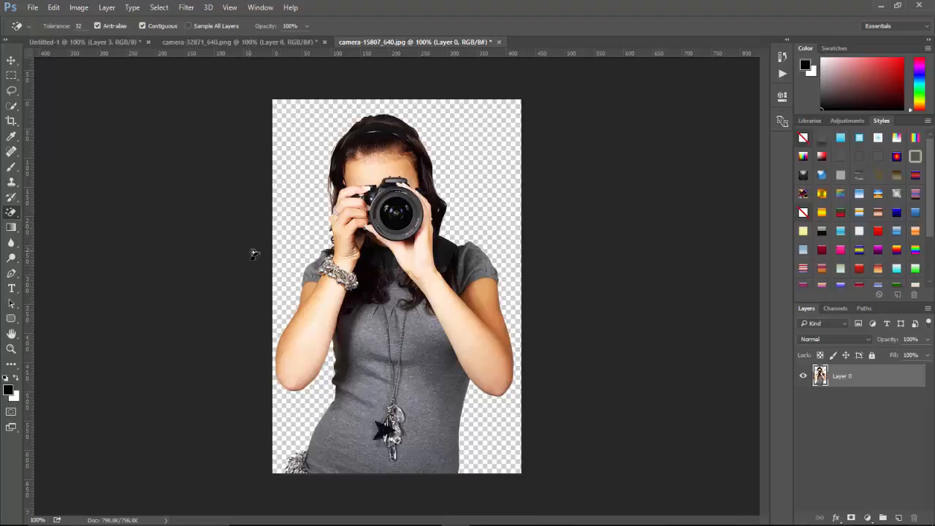
Drag the cut-out photo into the banner, scale it to about 12% and place it at the banner's left end.
click(11, 62)
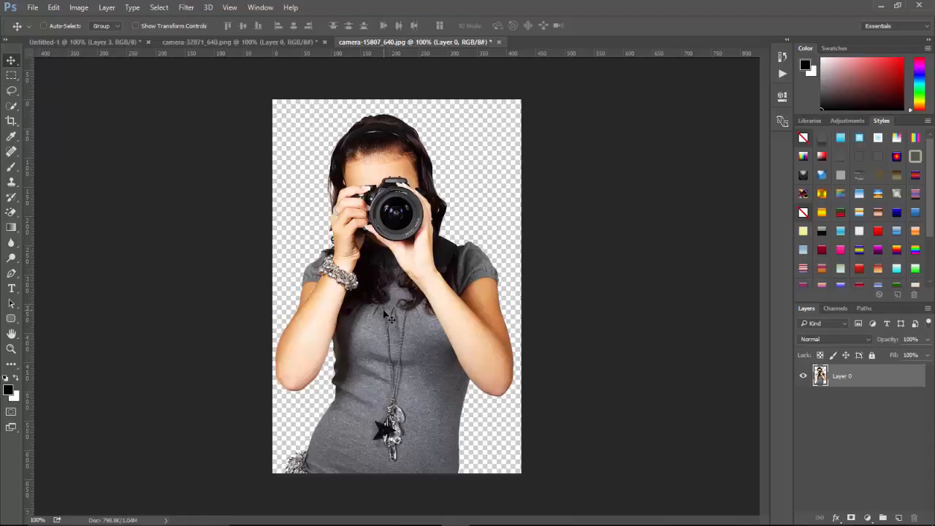
drag(387, 314, 215, 290)
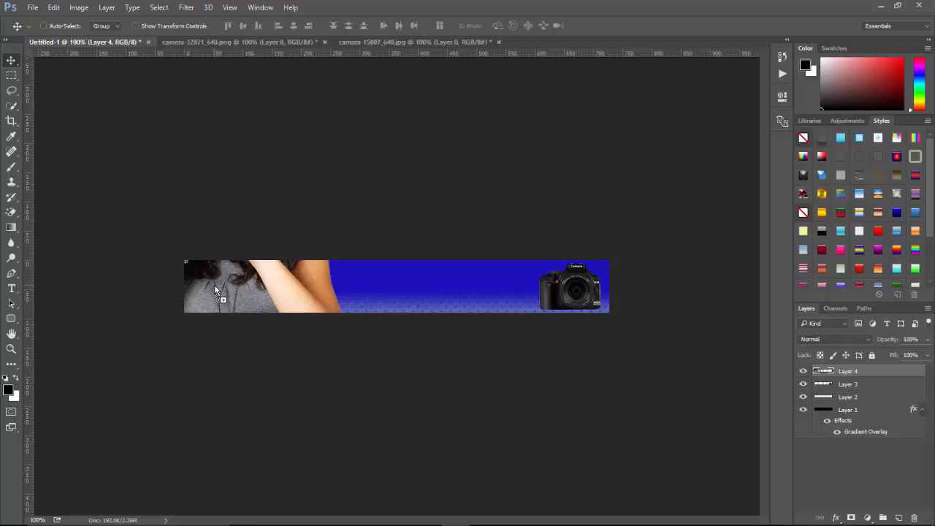
key(ctrl)
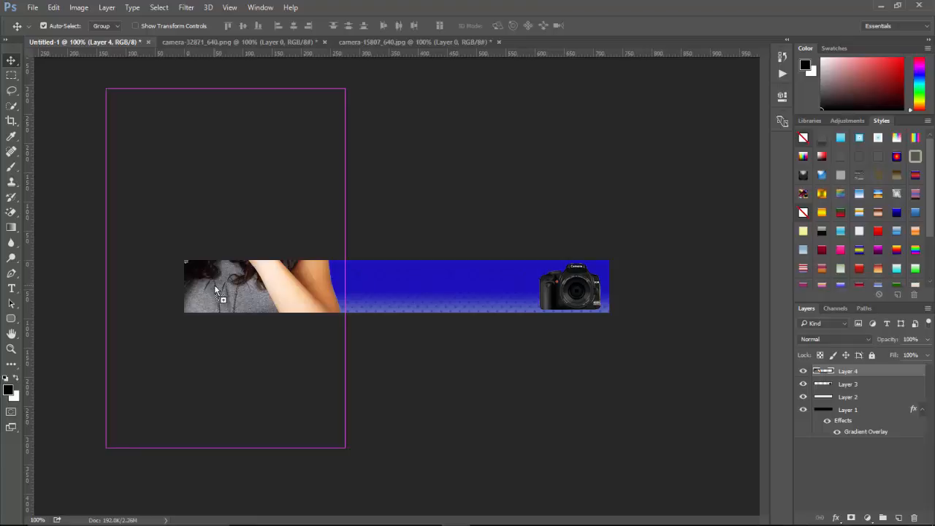
key(ctrl+t)
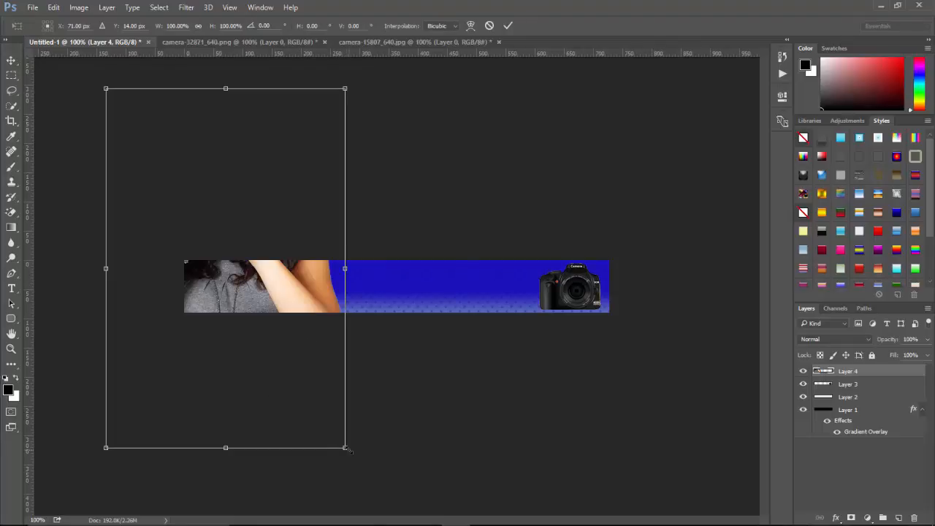
drag(346, 447, 263, 297)
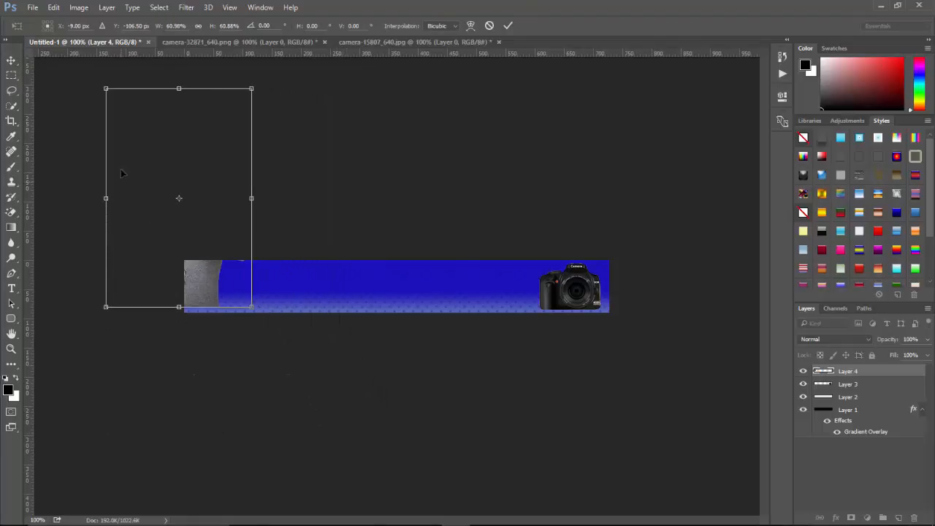
drag(104, 89, 212, 292)
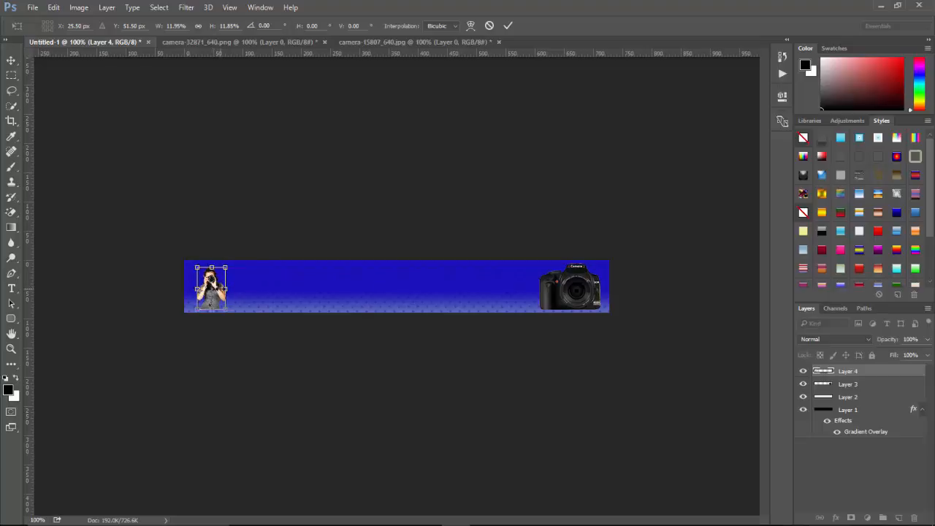
key(Return)
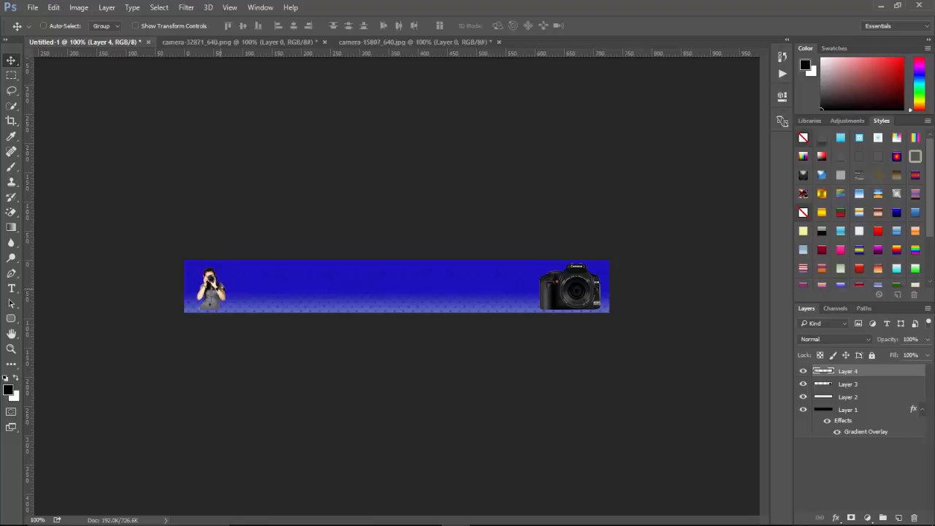
Center the photo vertically within the whole banner, then deselect.
key(ctrl)
key(ctrl+a)
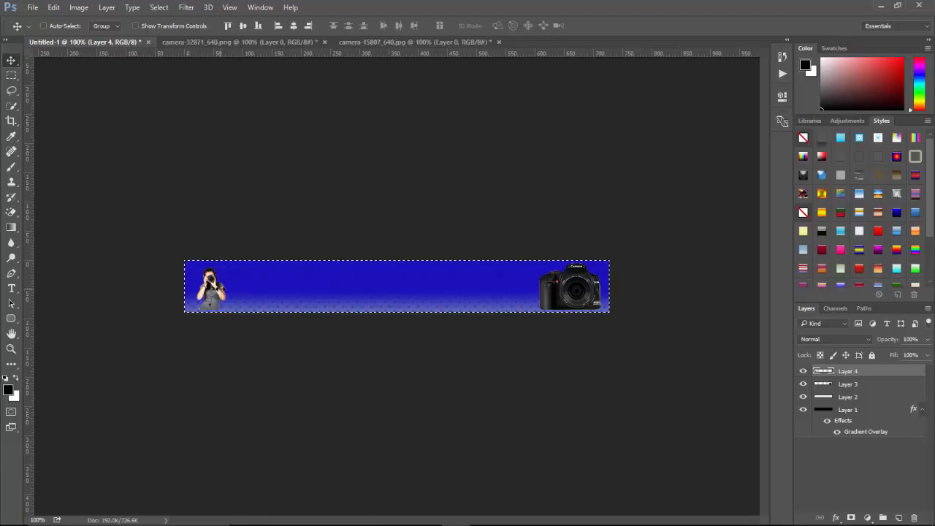
click(243, 28)
key(ctrl+d)
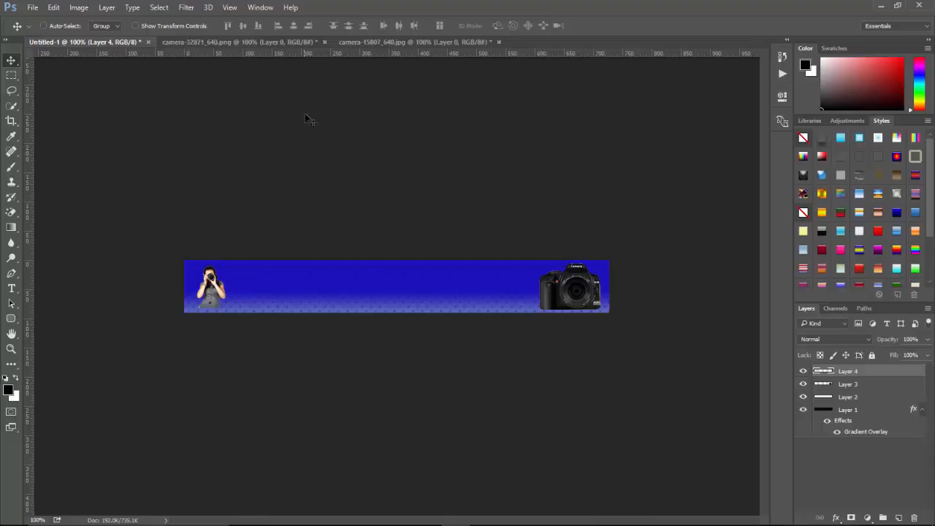
Create a new layer and set the Type tool's font to Impact Regular.
click(899, 518)
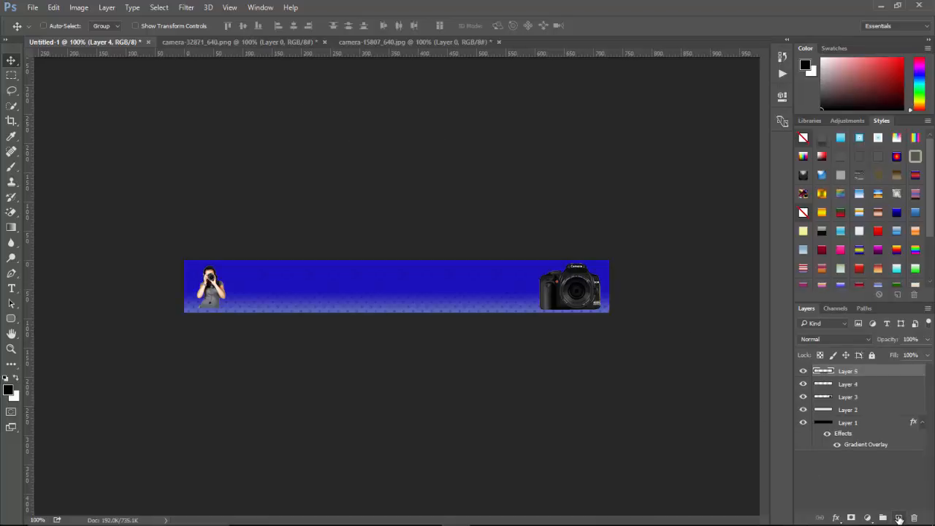
click(12, 290)
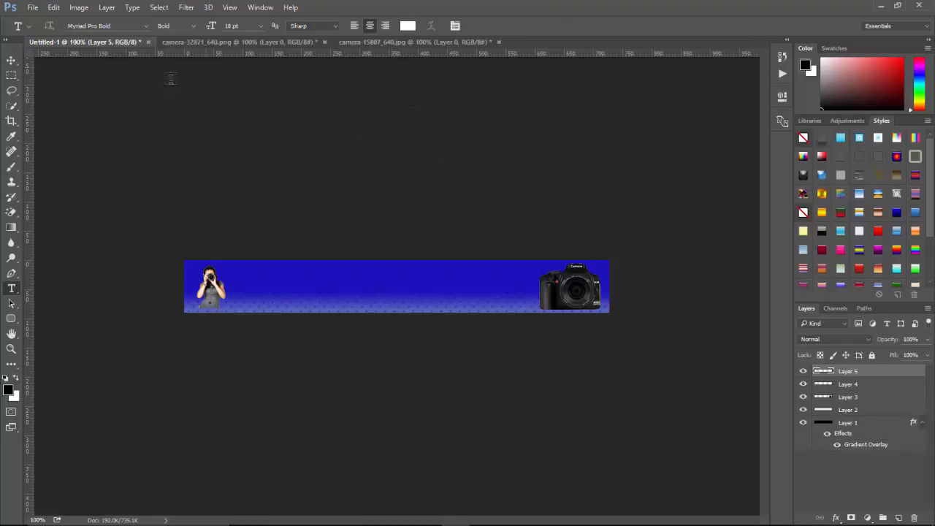
click(147, 26)
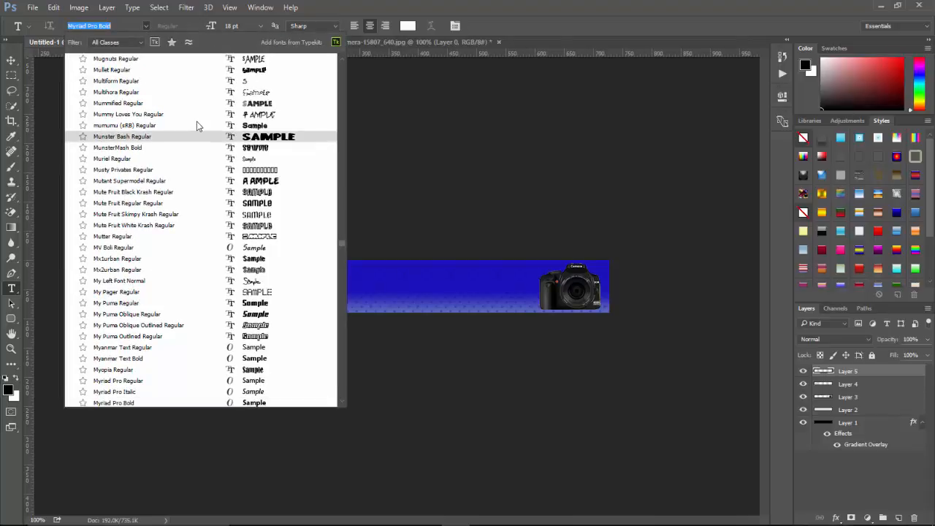
text(impact)
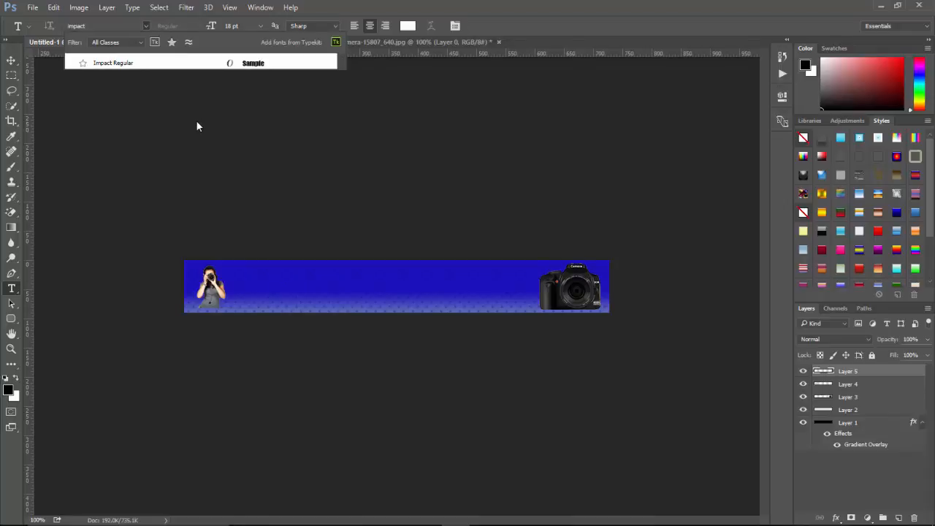
click(123, 63)
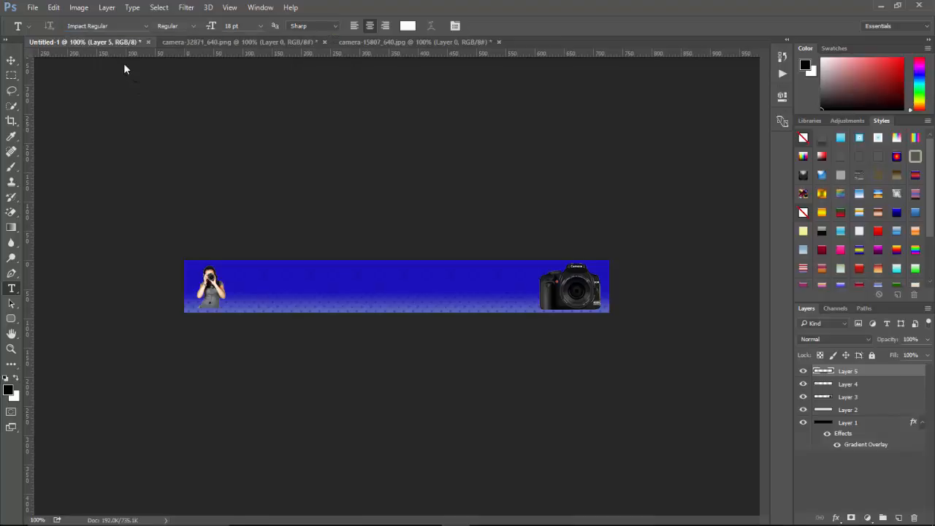
Type the headline "Lets Make Money With Your Camera" near the top center of the banner.
click(379, 274)
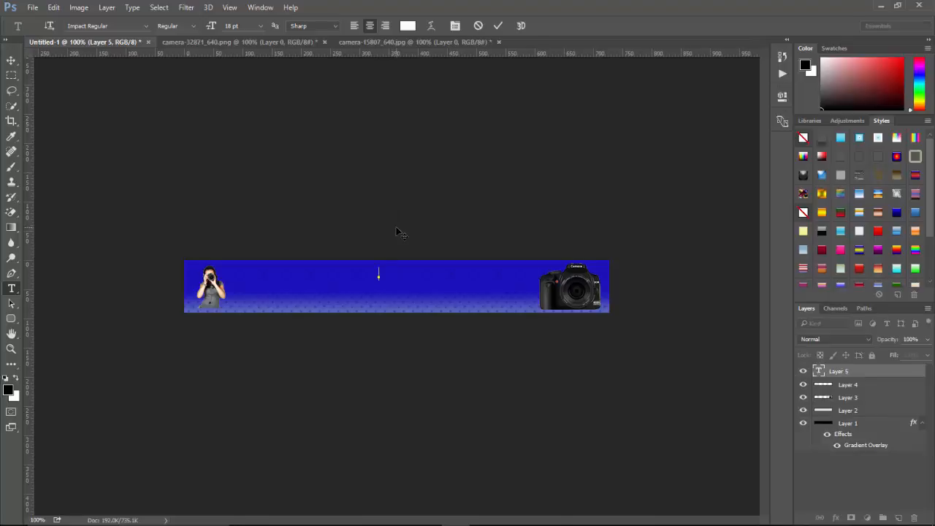
text(I)
text(ets)
text( Make m)
key(BackSpace)
text(Money With ou)
key(BackSpace)
key(BackSpace)
text(Your C)
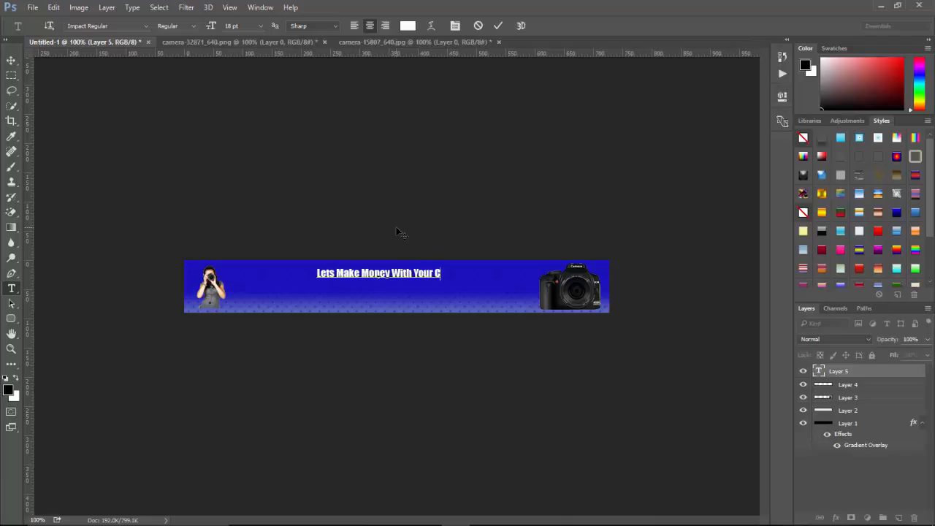
text(amera)
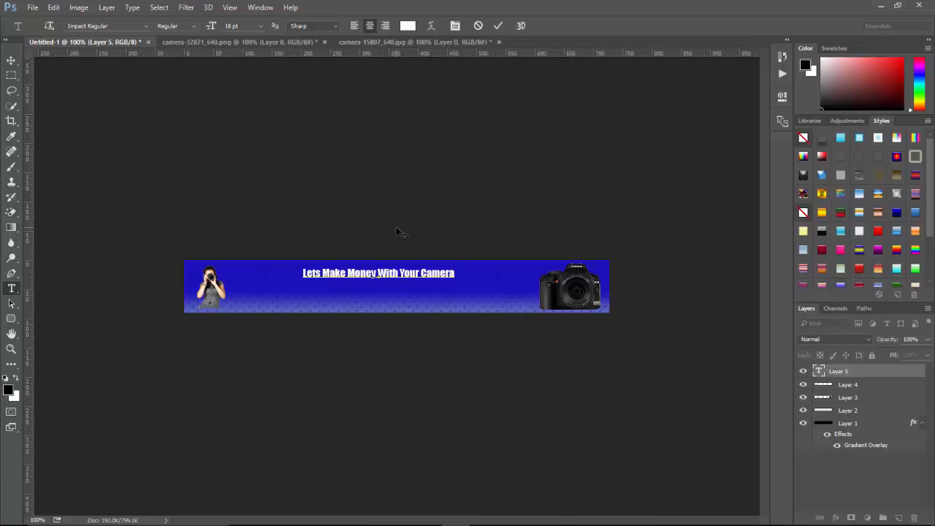
Stretch the headline to about 151% width and 209% height so it spans between the two images.
click(12, 305)
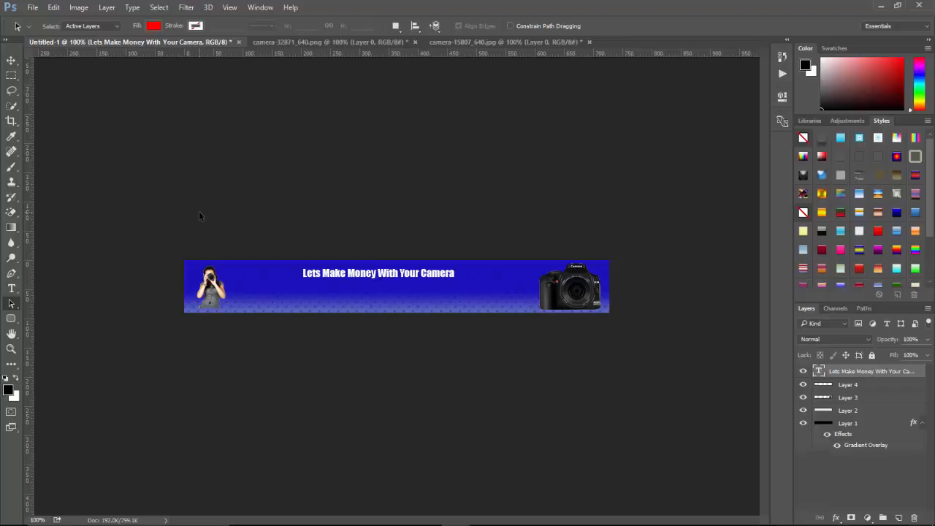
key(ctrl+t)
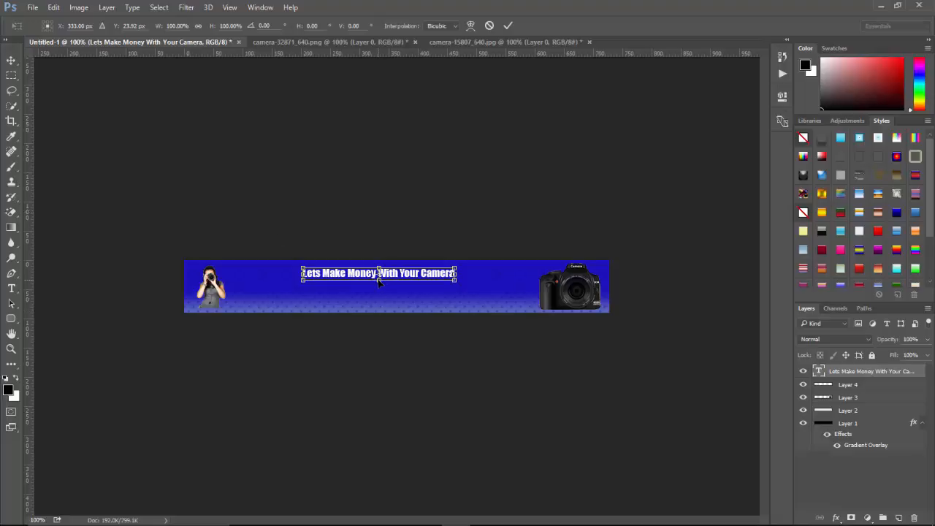
drag(380, 281, 383, 293)
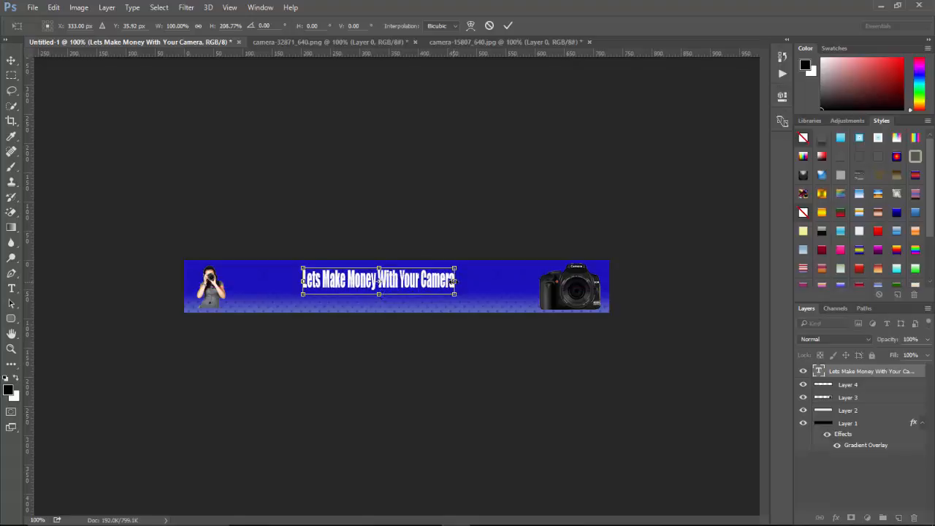
drag(456, 280, 486, 281)
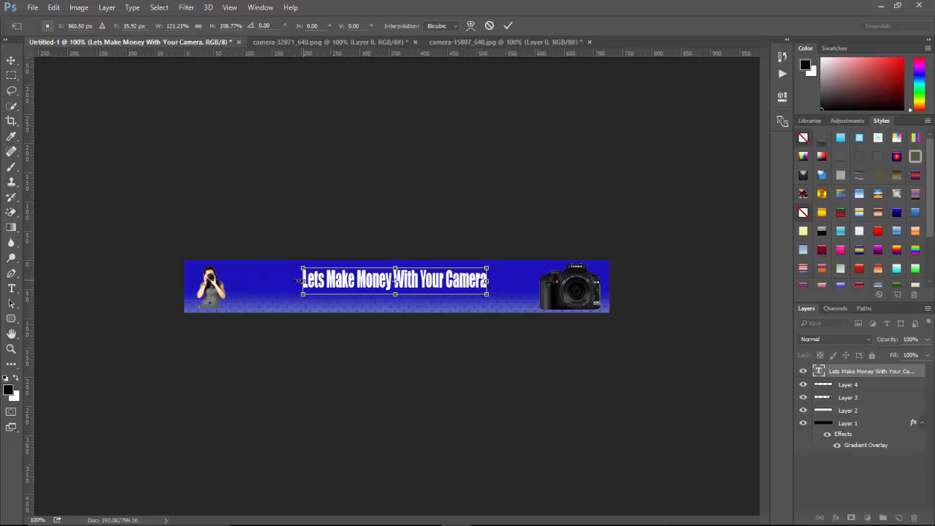
drag(302, 280, 257, 281)
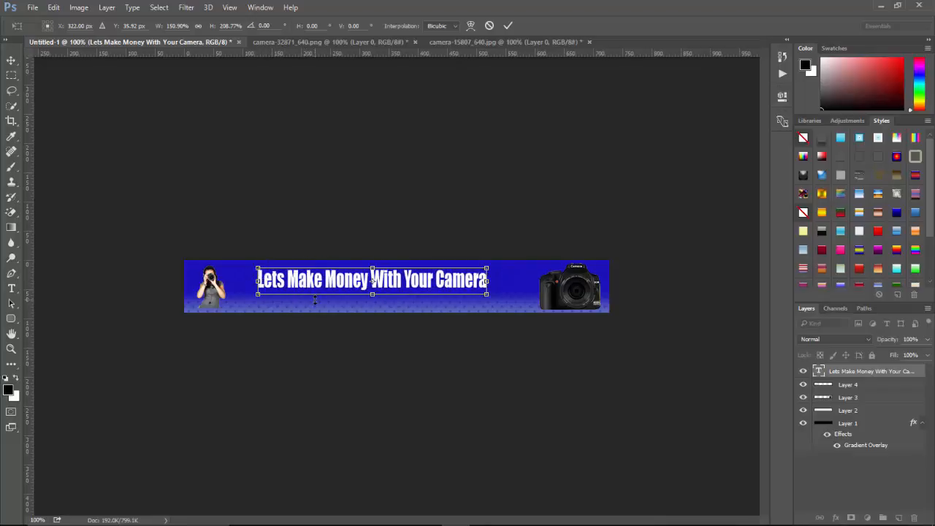
key(Return)
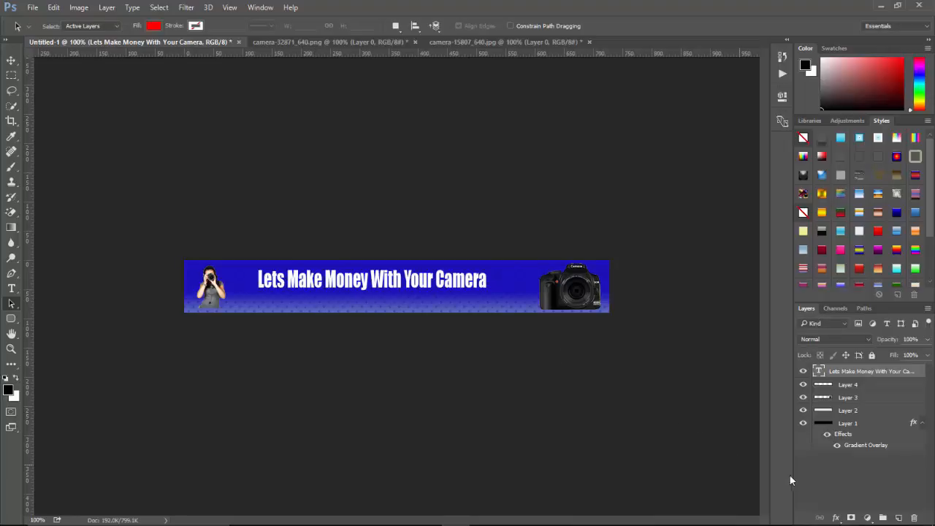
Add a thin black Stroke layer style to the headline text.
click(835, 518)
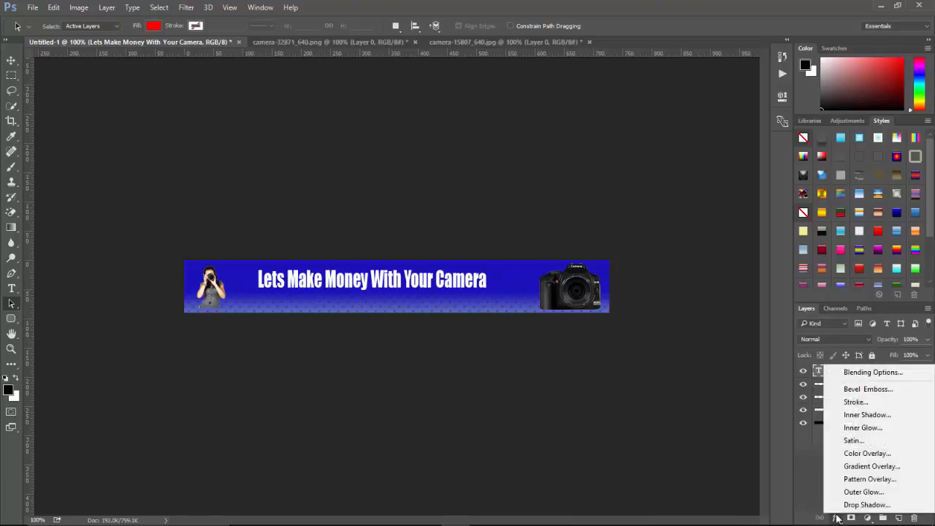
click(851, 404)
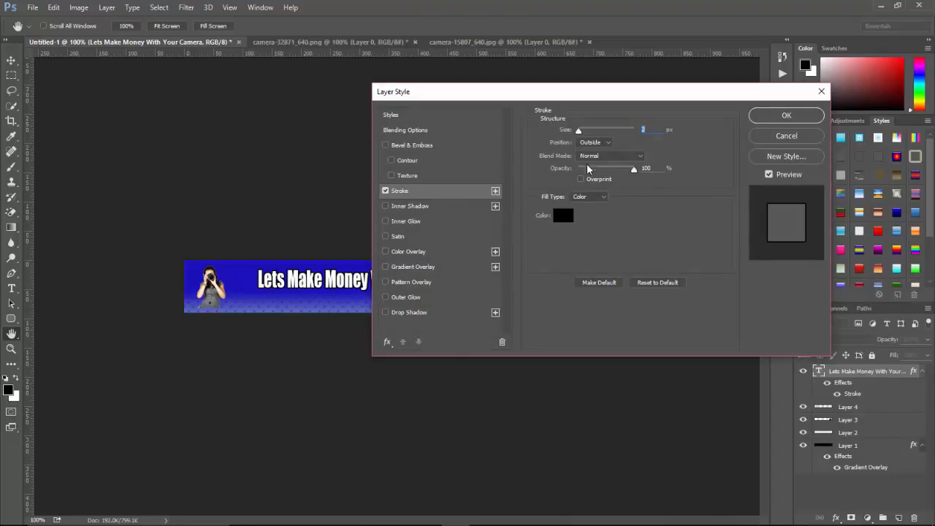
drag(581, 134, 580, 133)
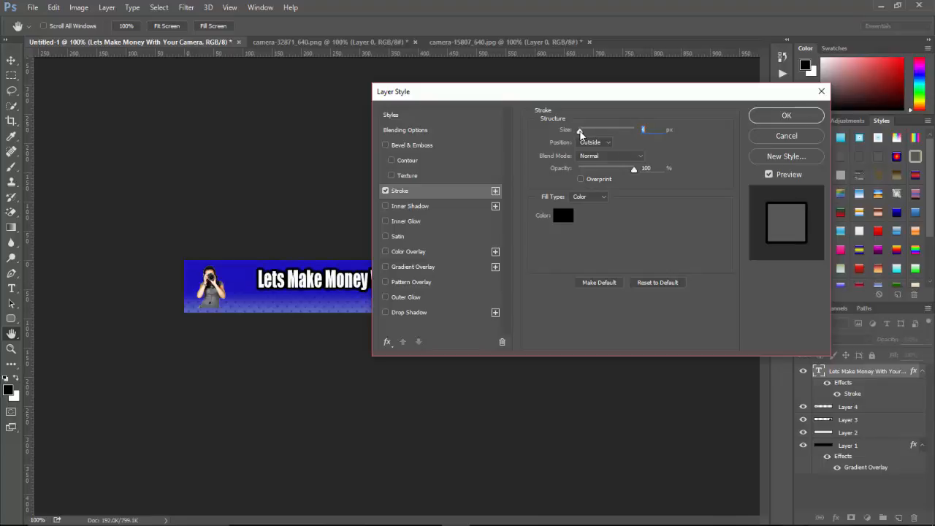
Enable Bevel & Emboss on the headline, set its style to Stroke Emboss and reduce its size to the minimum.
click(386, 145)
click(423, 145)
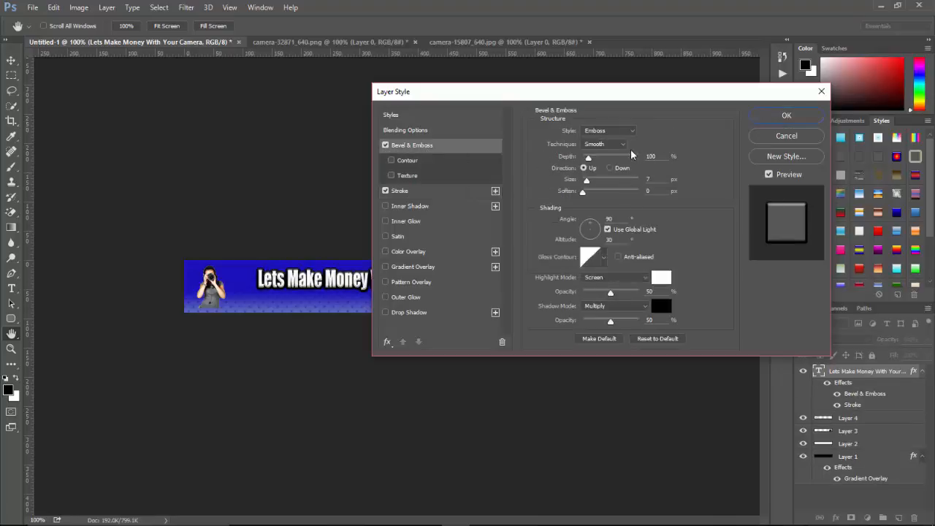
click(633, 132)
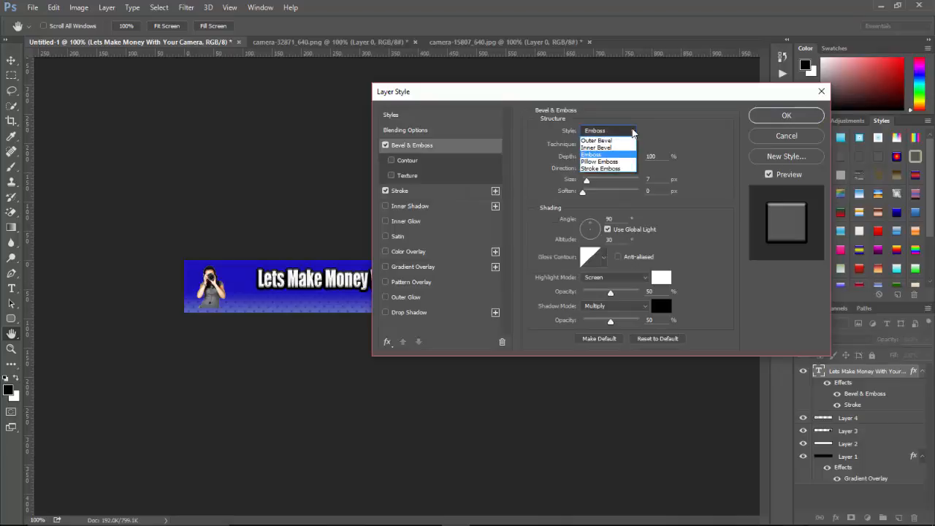
click(619, 162)
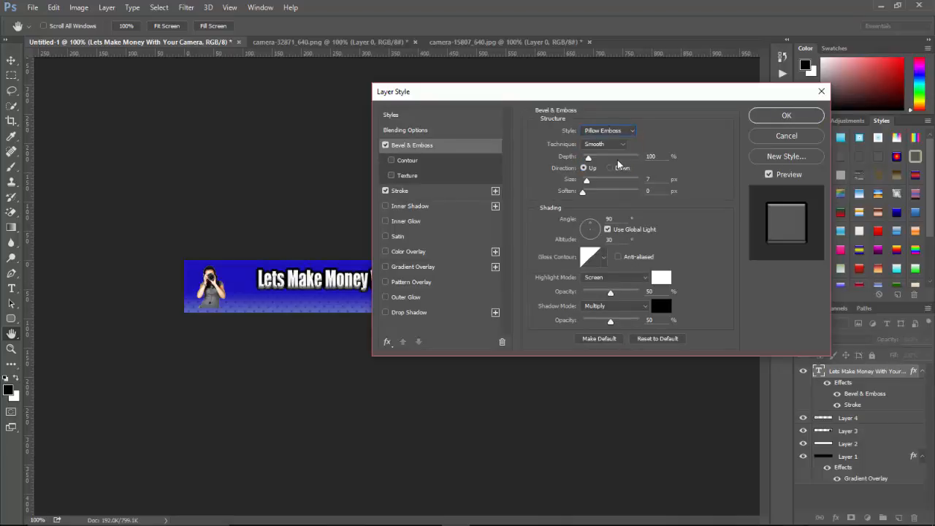
click(634, 131)
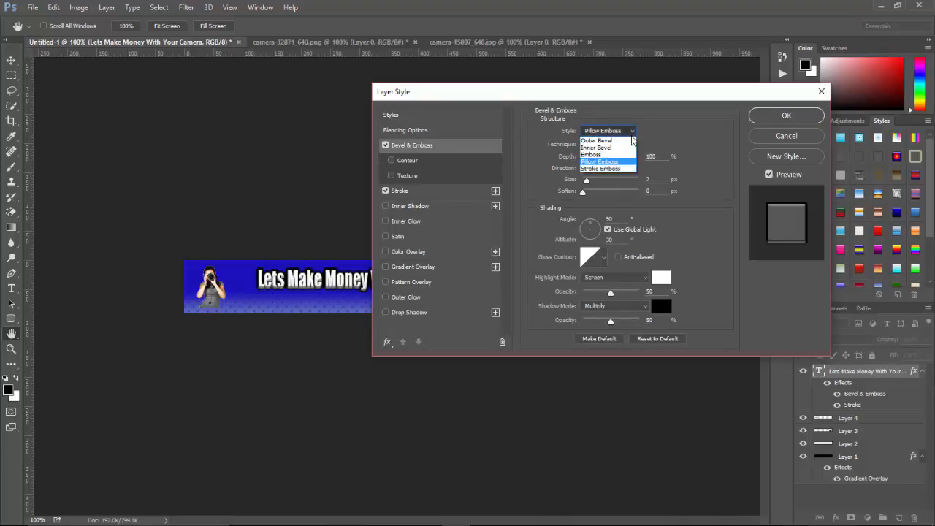
click(631, 168)
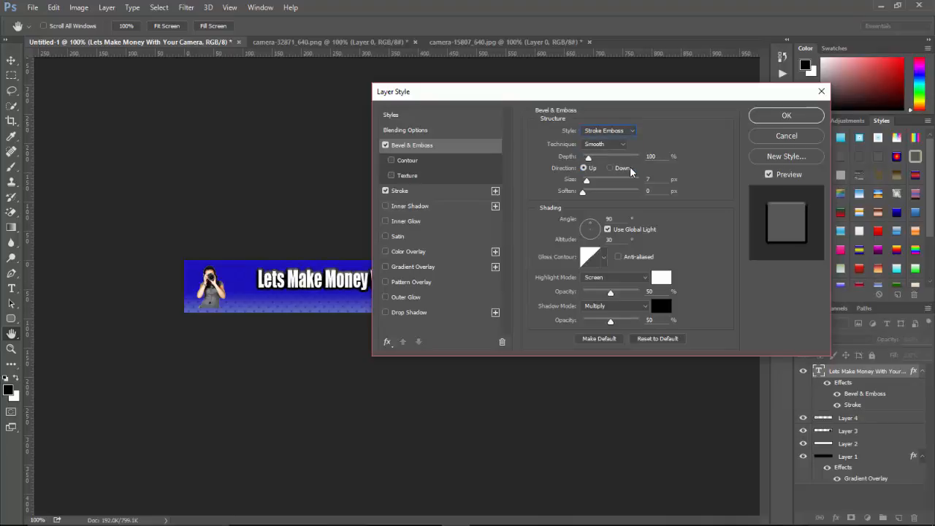
click(589, 182)
drag(589, 185, 586, 185)
Add a red Color Overlay of ed2323 to the headline and apply the layer style.
click(385, 251)
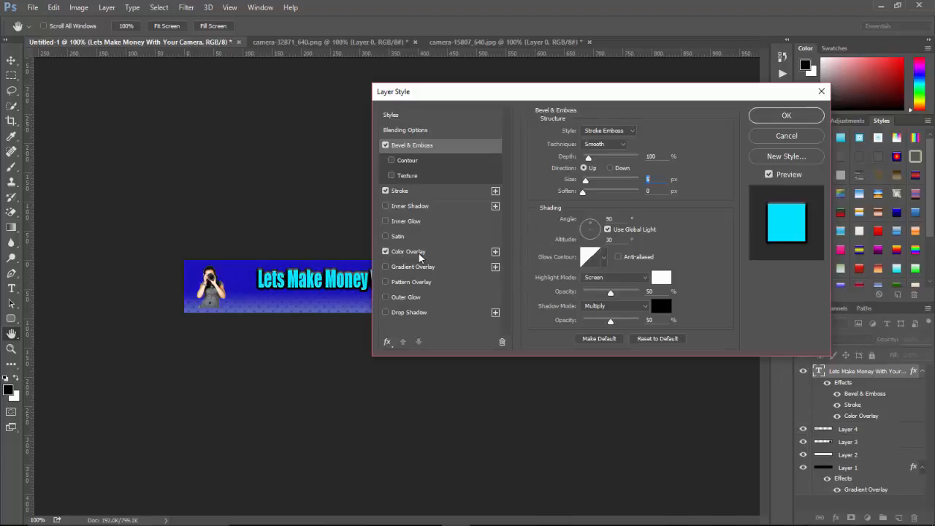
click(430, 252)
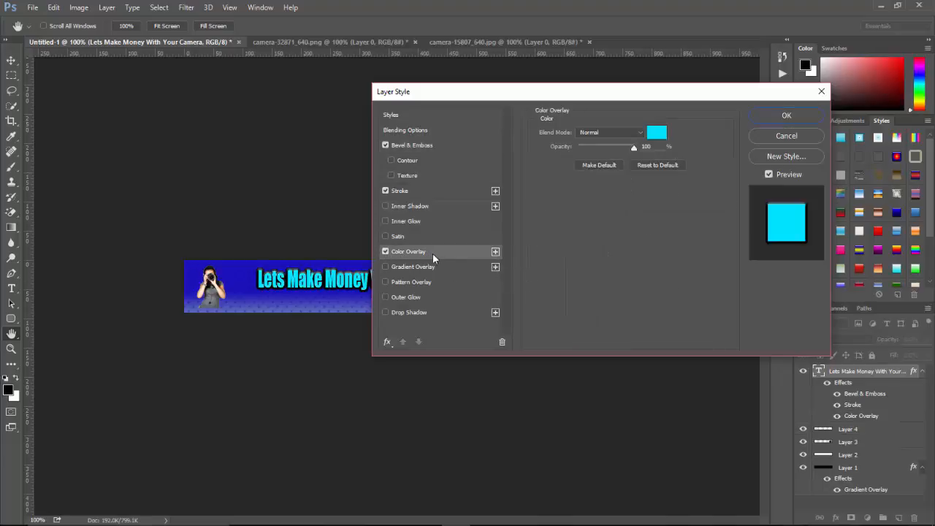
click(656, 132)
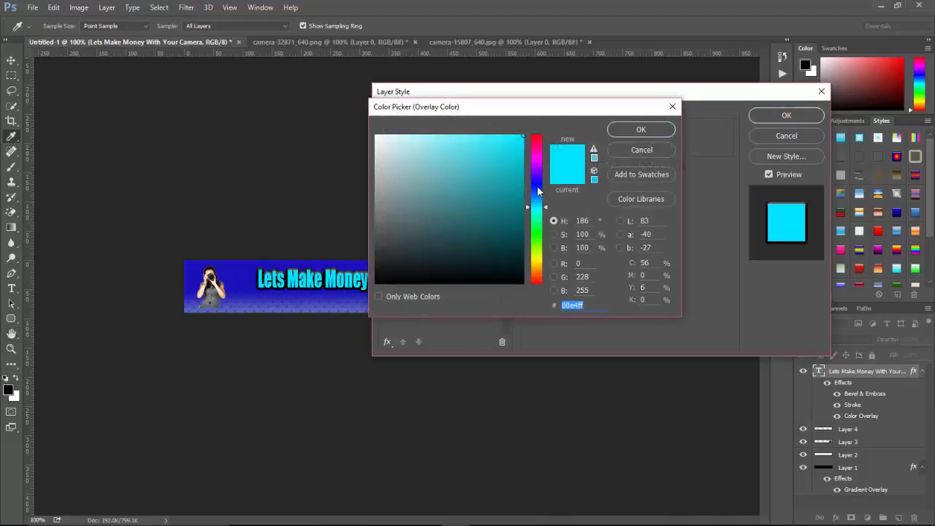
click(538, 136)
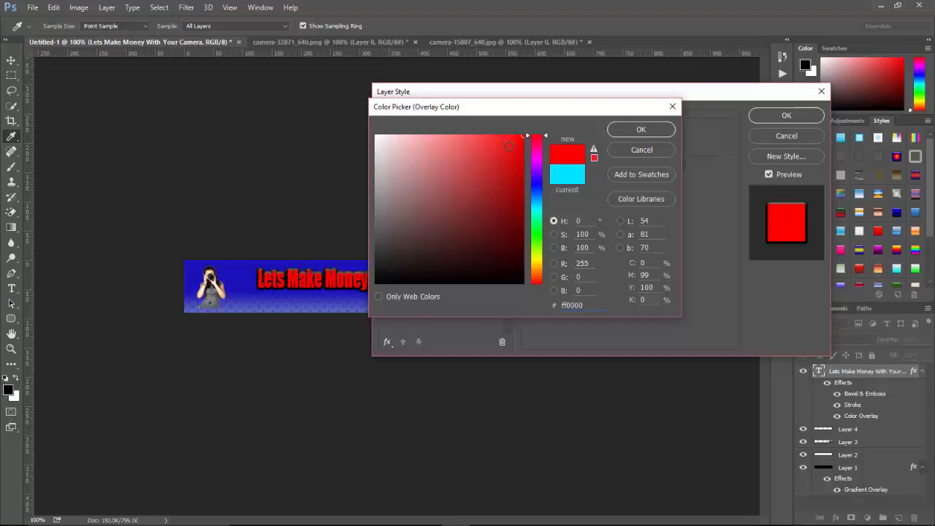
click(502, 145)
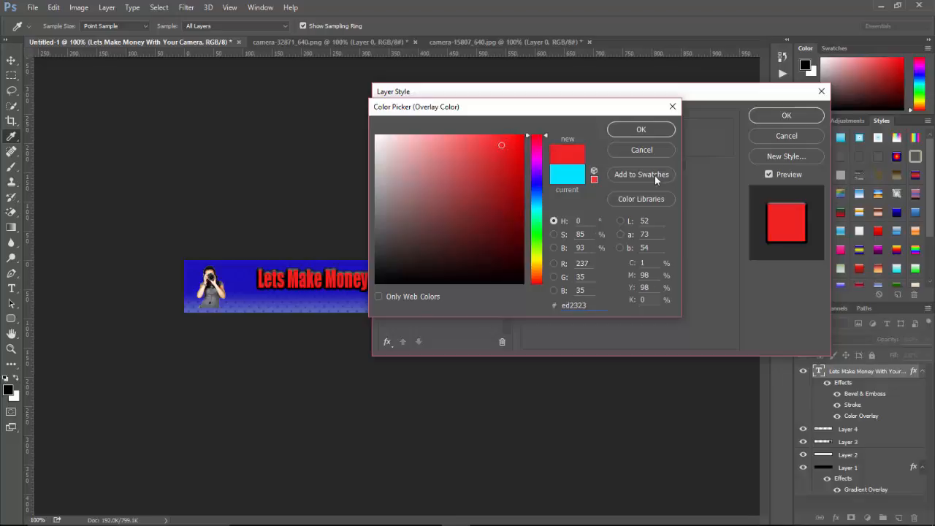
click(642, 132)
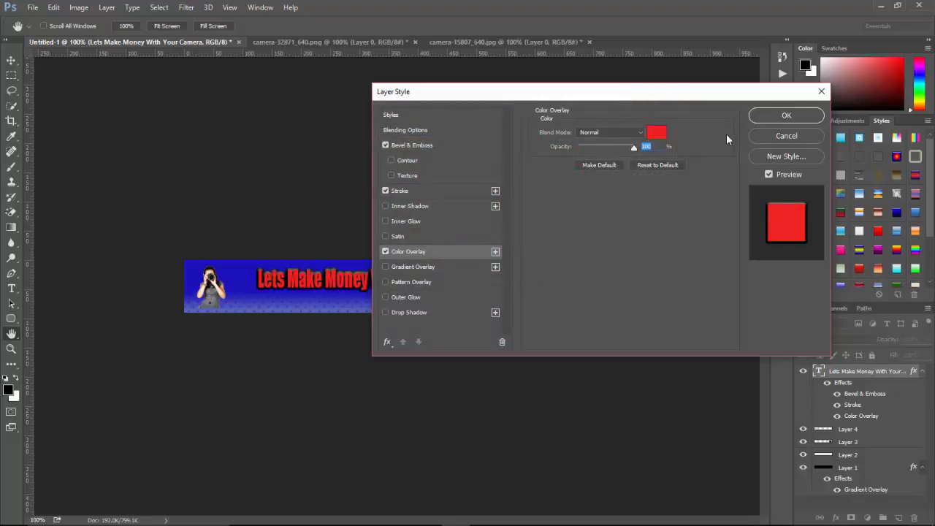
click(775, 117)
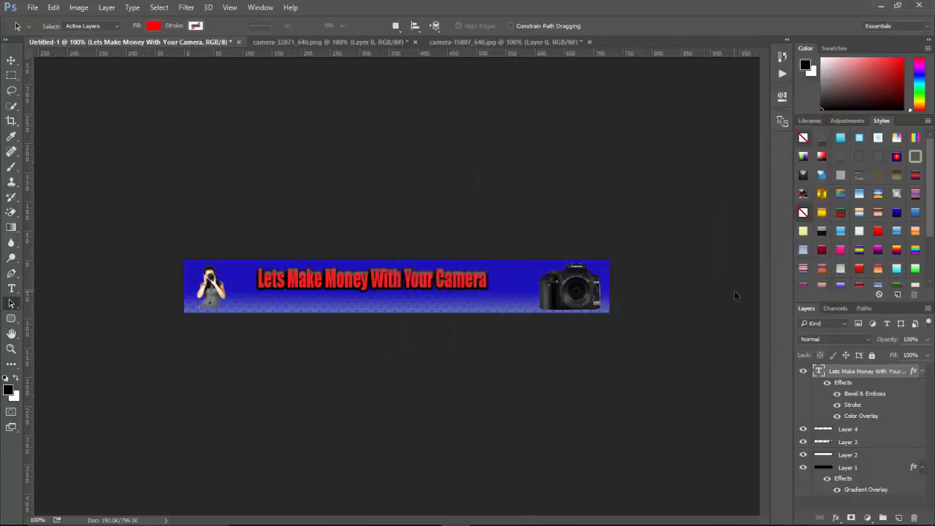
Create a new layer and set the Type tool's font to Myriad Pro Bold.
click(898, 518)
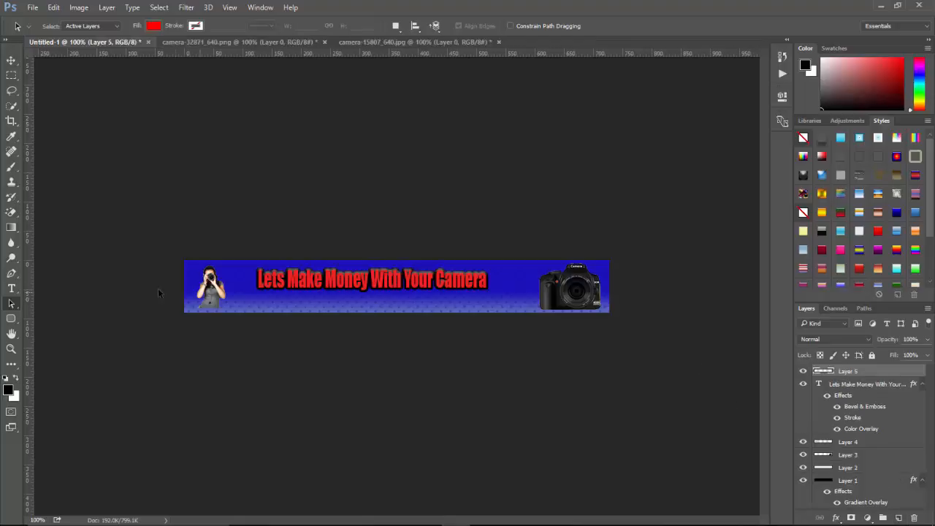
click(10, 290)
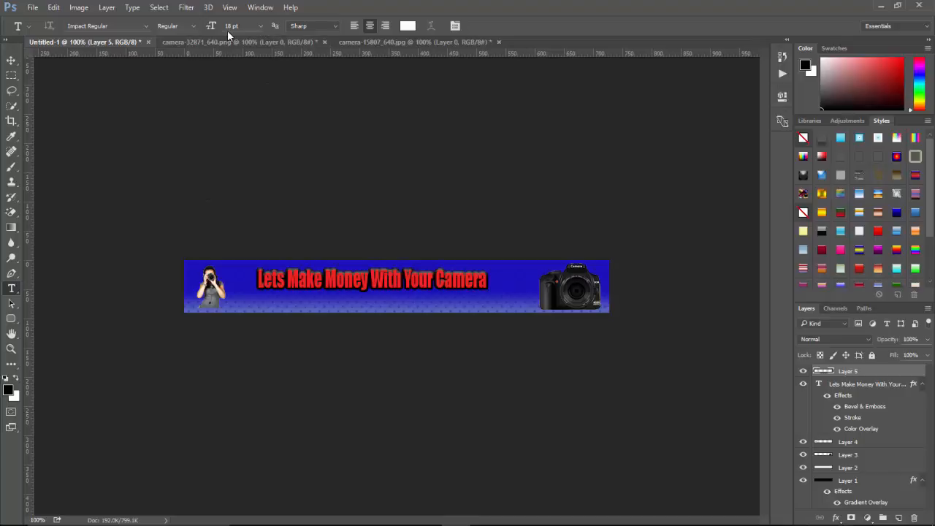
click(145, 25)
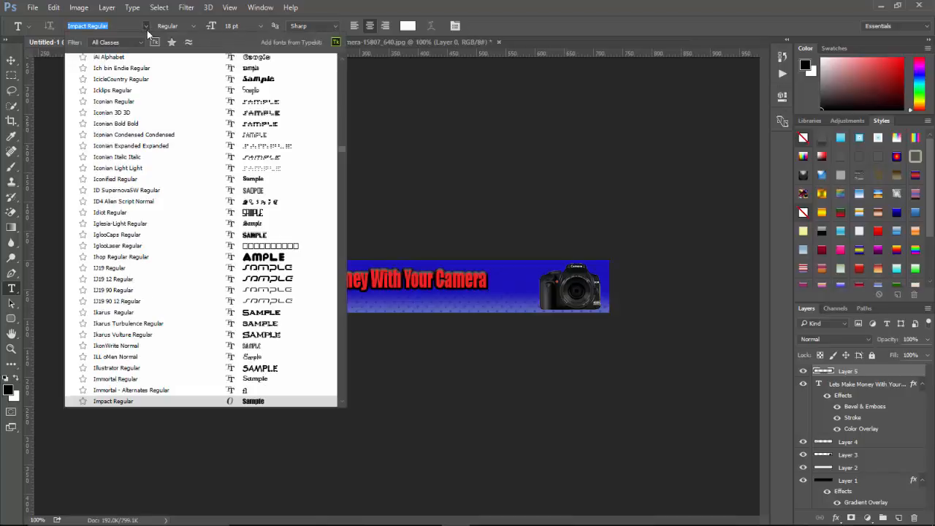
text(myri)
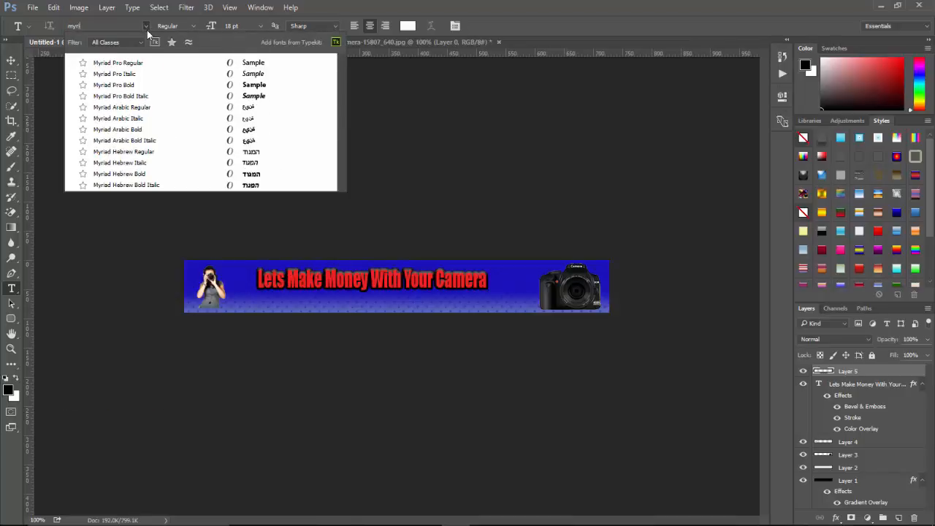
text(ad)
click(115, 86)
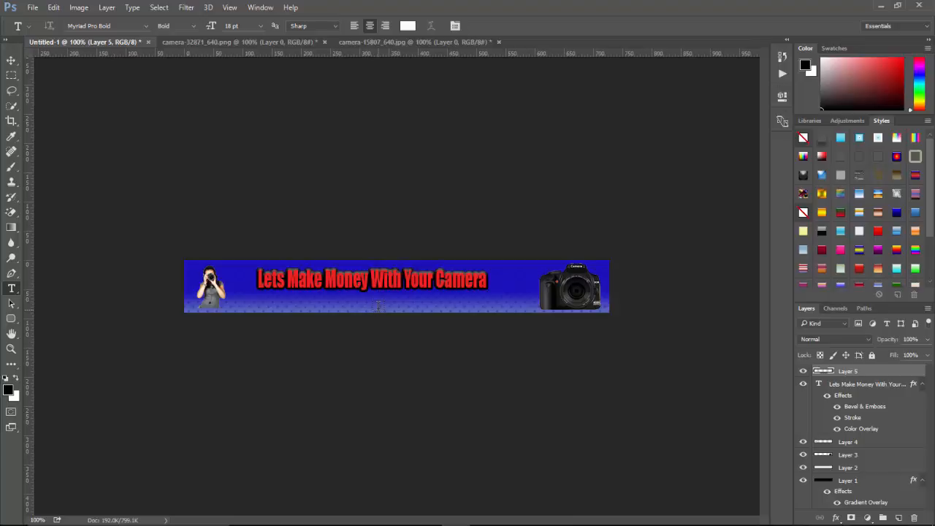
Type the subheading "Let Your Vacation Pay For Itself!" below the headline near the banner's bottom edge.
click(378, 305)
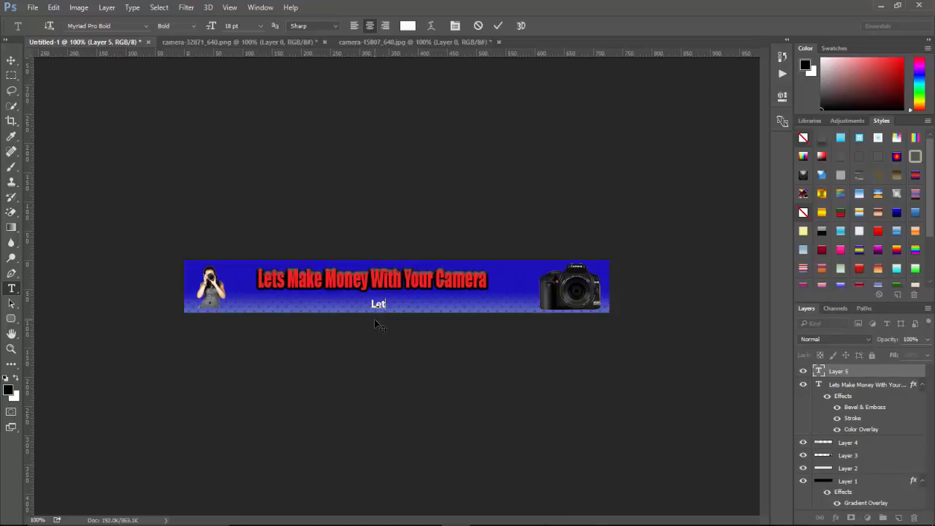
text(Let Your Vacation Pay For)
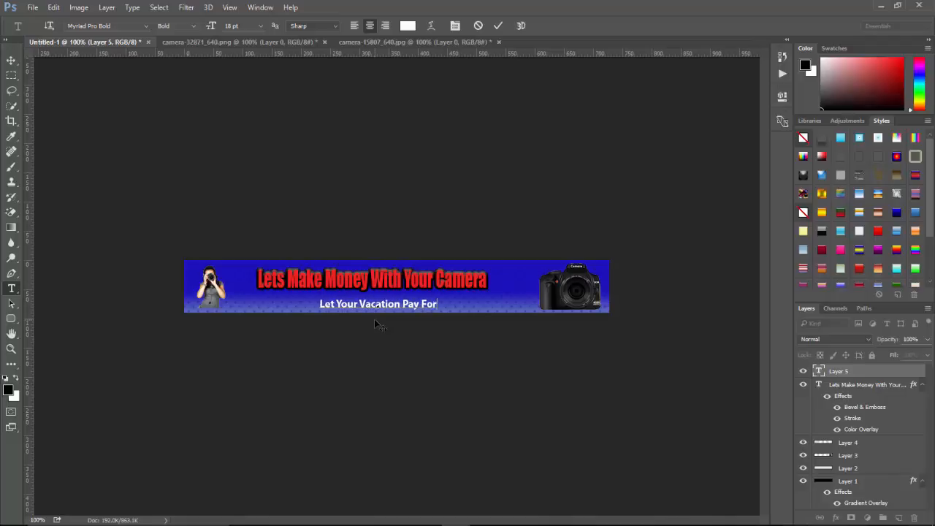
text( Is)
key(BackSpace)
text(t)
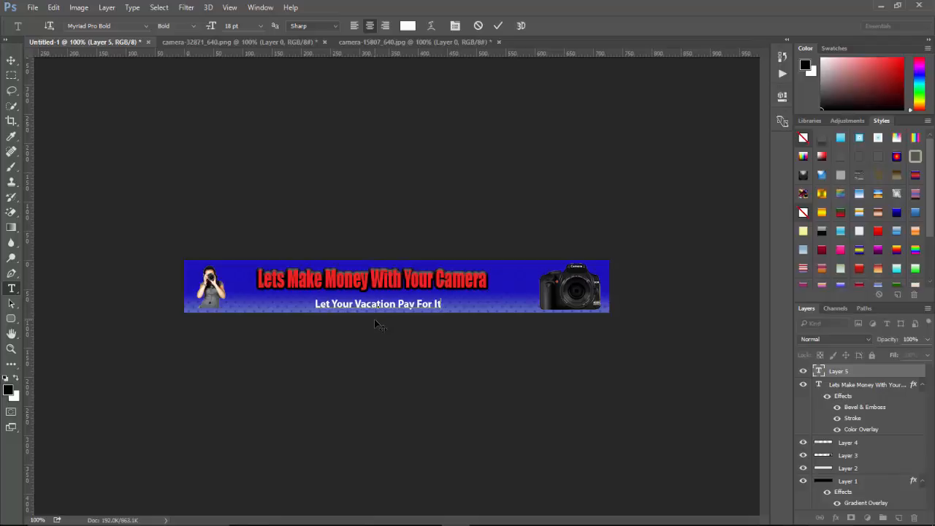
text(self!)
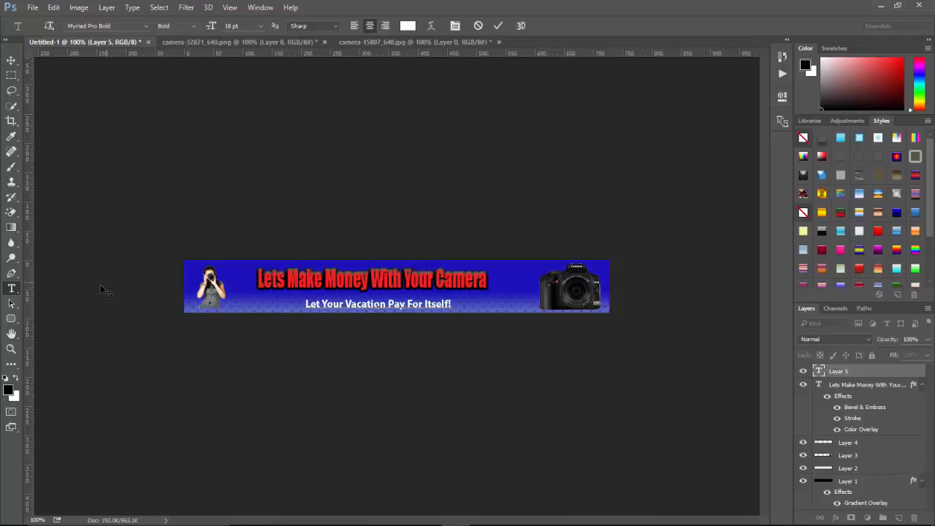
Commit the text and move the subheading right so it sits under the headline's right half.
click(11, 303)
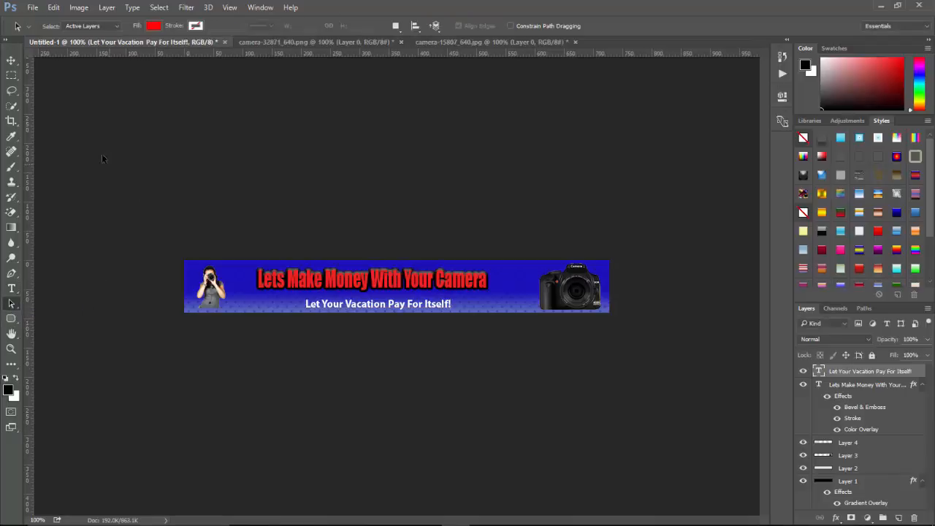
click(11, 59)
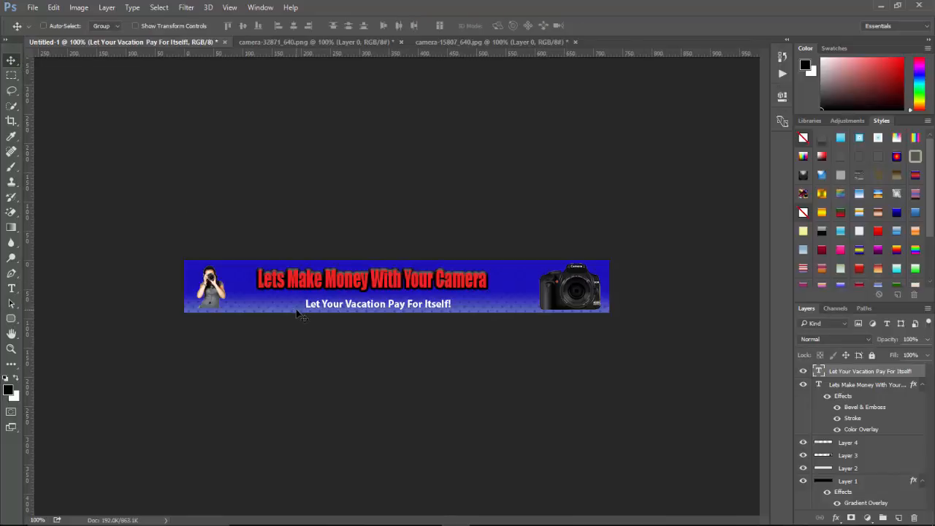
drag(300, 312, 338, 311)
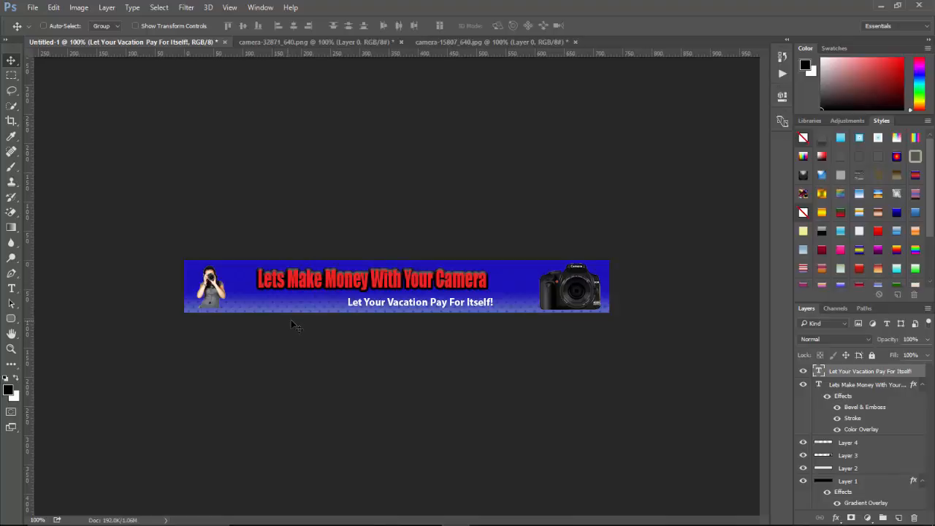
drag(315, 303, 335, 307)
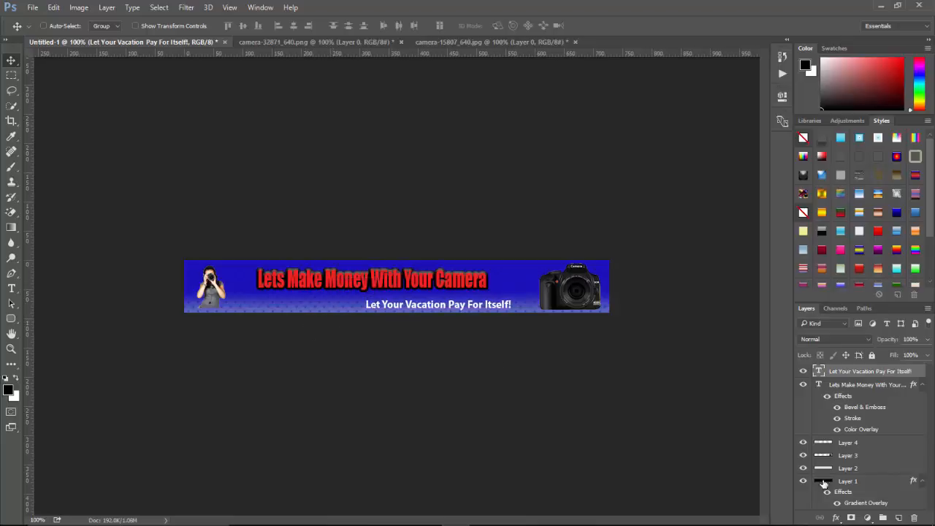
Add a 2 px black Stroke layer style to the subheading text.
click(840, 517)
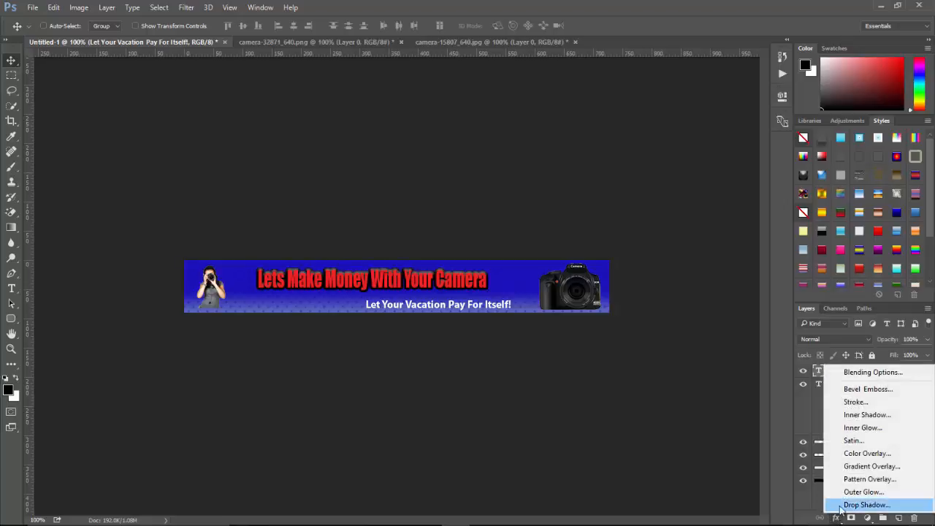
click(852, 402)
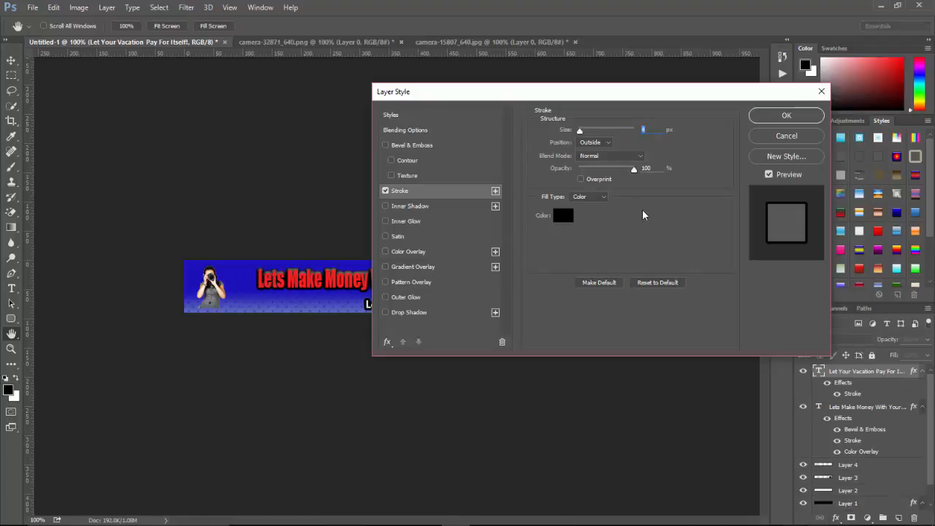
text(2)
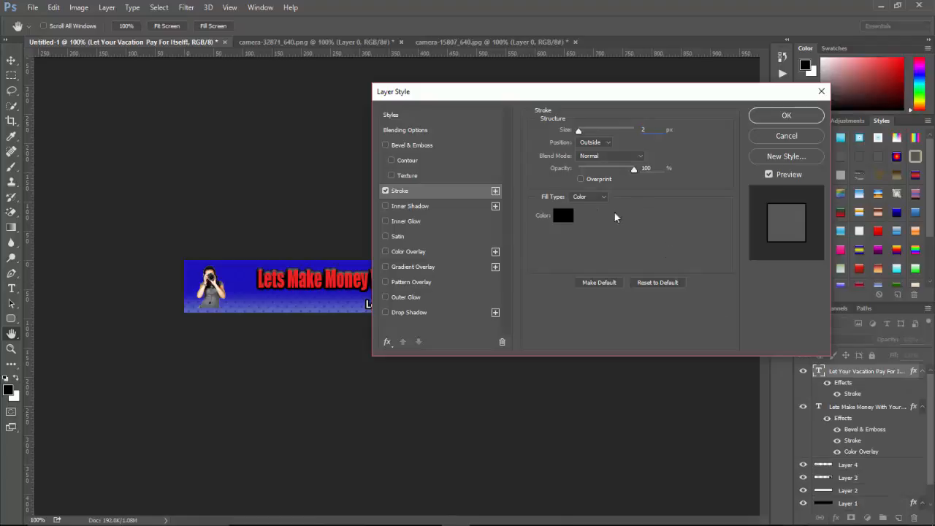
Add a Bevel & Emboss effect and a yellow #ebed23 Color Overlay to the subheading, then confirm the layer style.
click(386, 145)
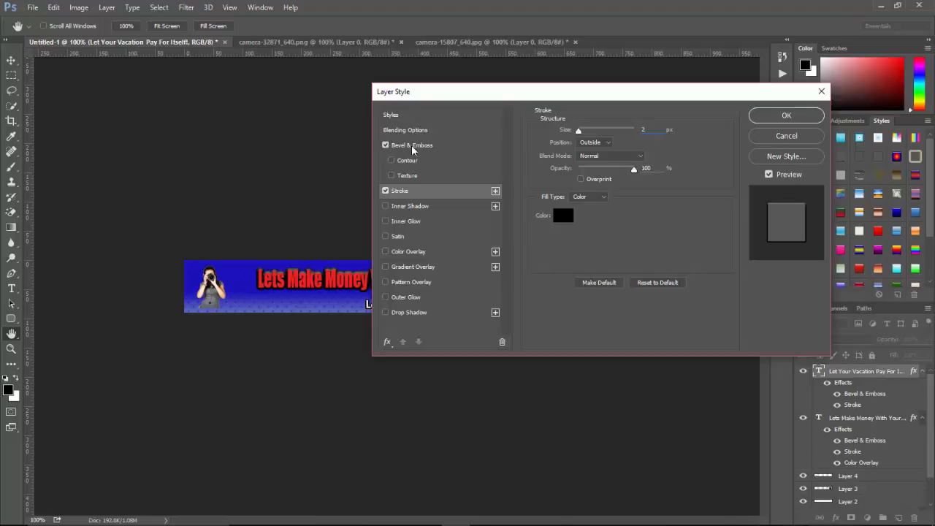
click(427, 147)
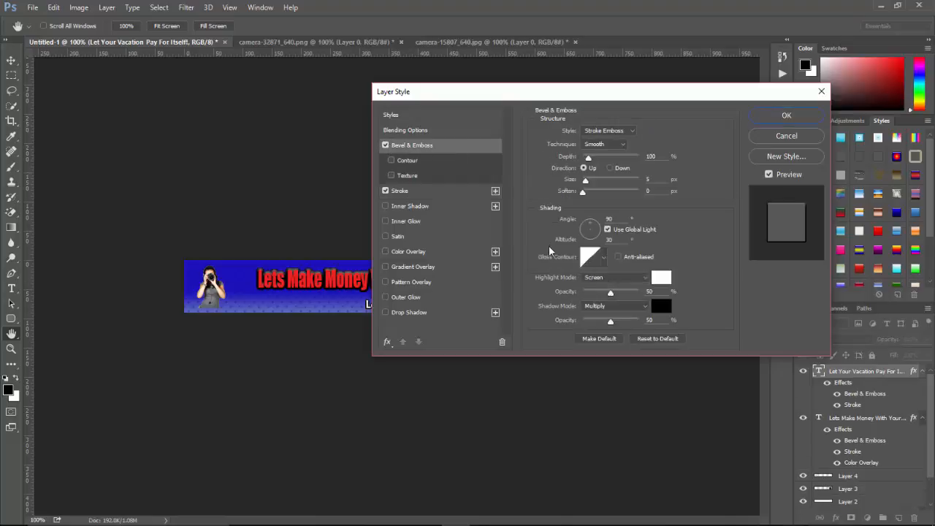
click(385, 250)
click(438, 251)
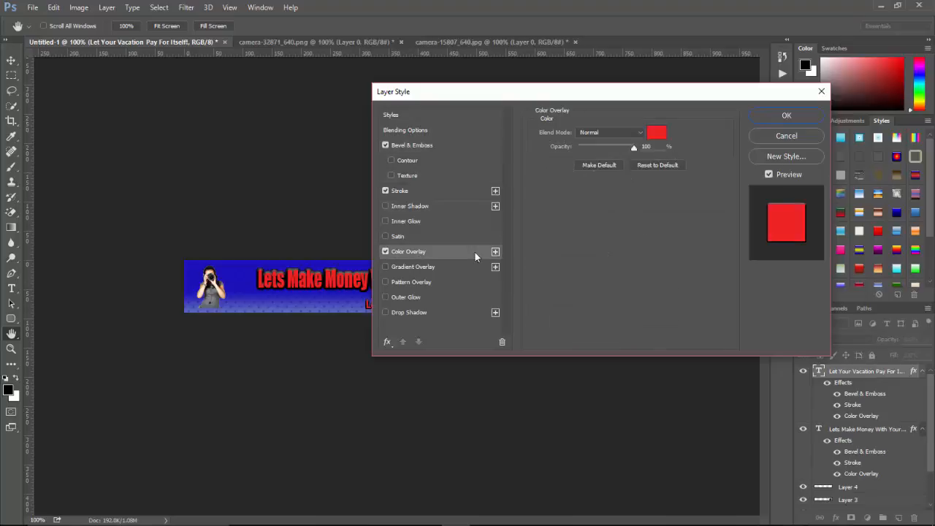
click(656, 132)
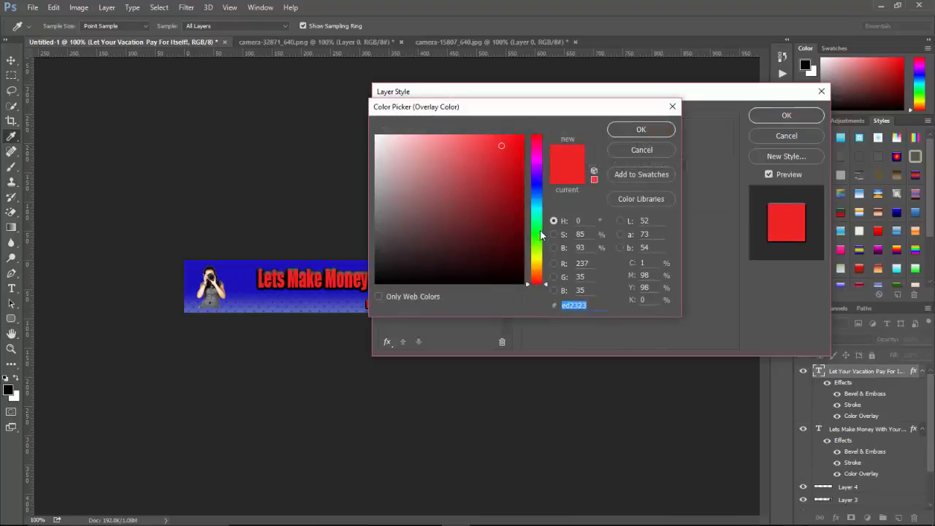
click(538, 259)
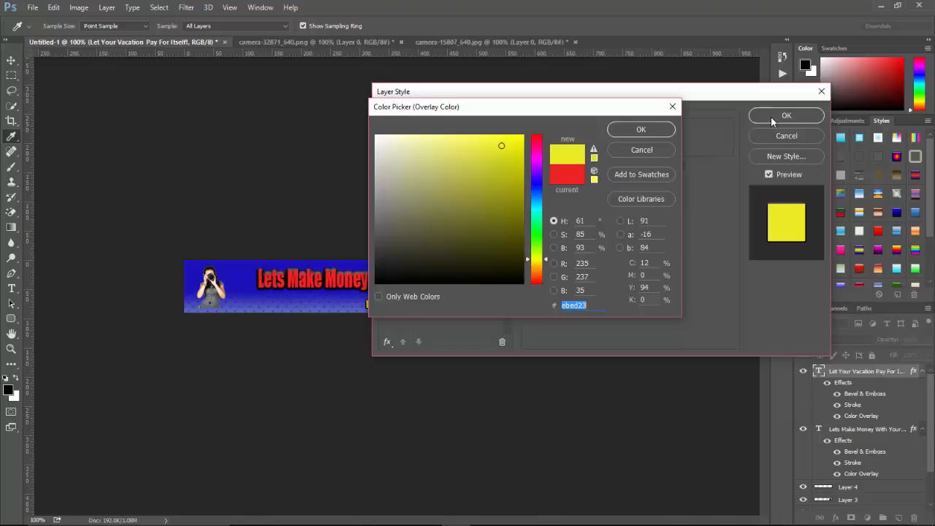
click(641, 129)
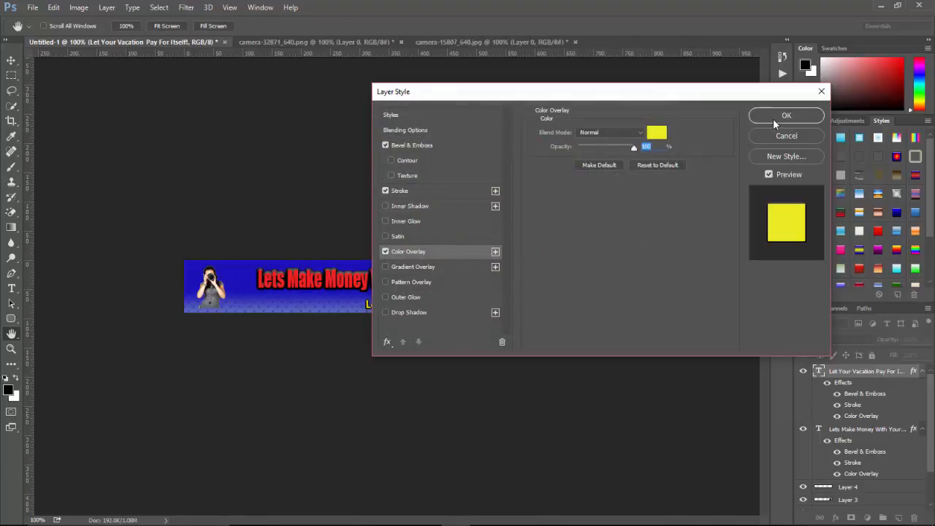
click(775, 117)
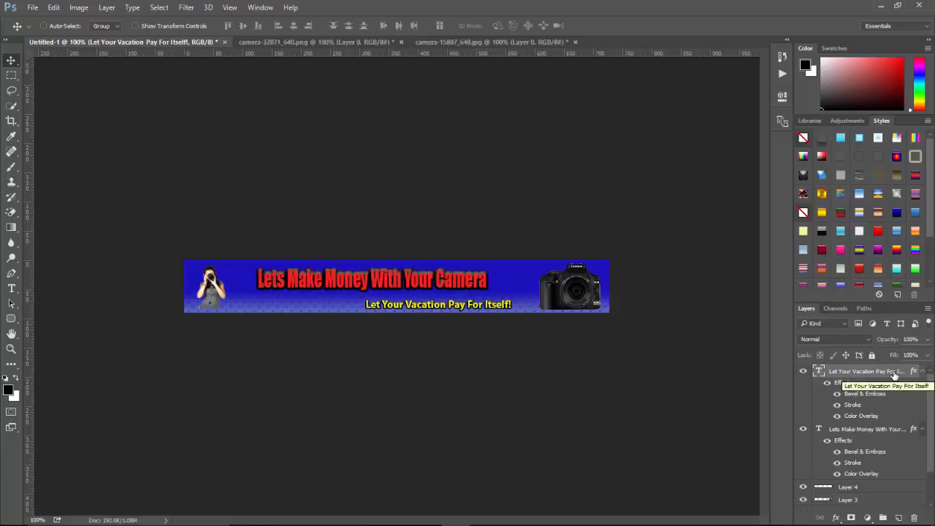
Create a new layer and draw a red rounded rectangle about 281 × 21 px behind the subheading text, then reselect the subheading layer.
click(901, 517)
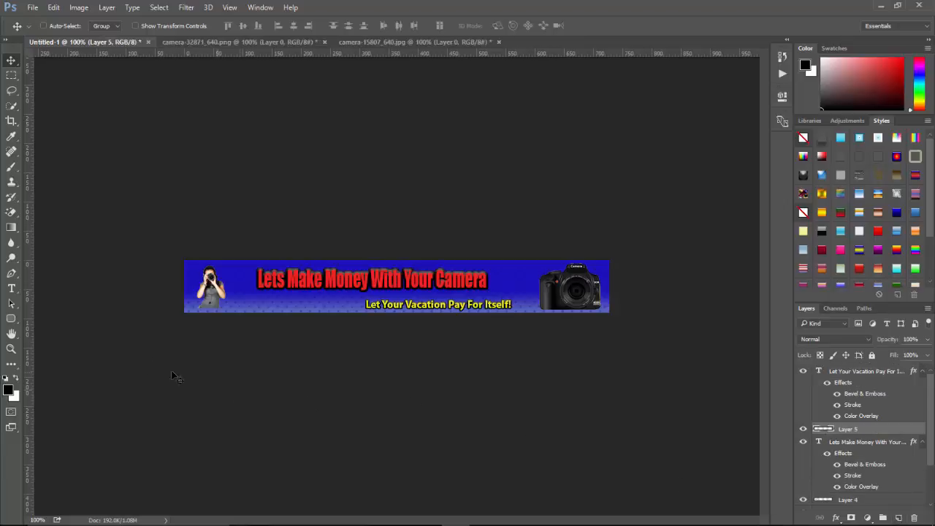
click(11, 320)
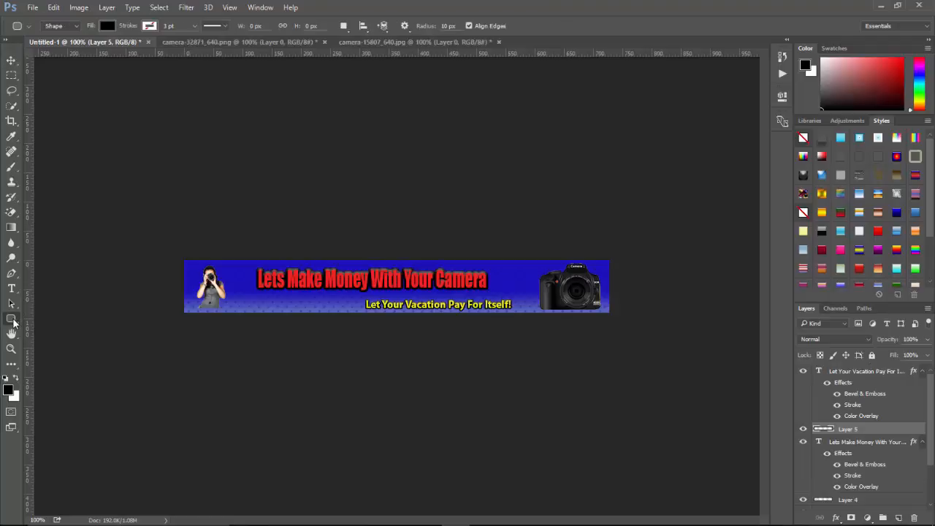
click(13, 320)
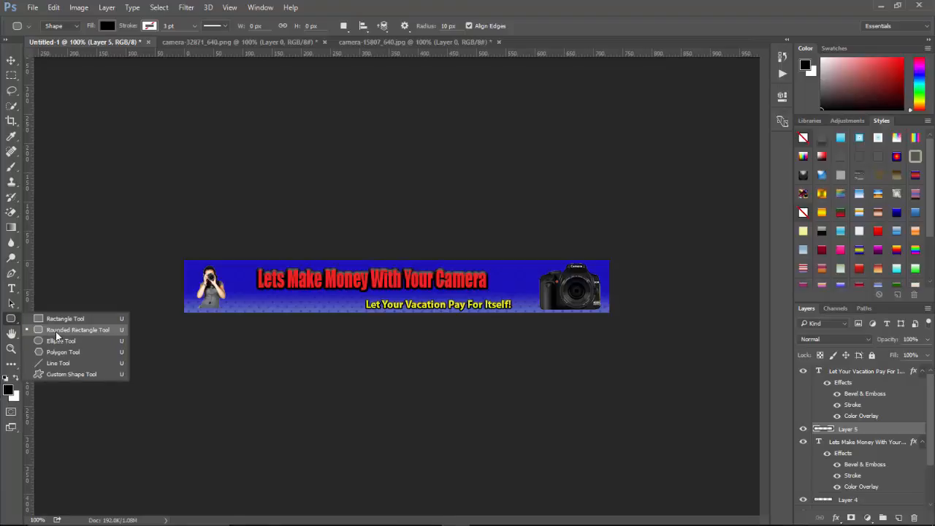
click(55, 332)
click(106, 26)
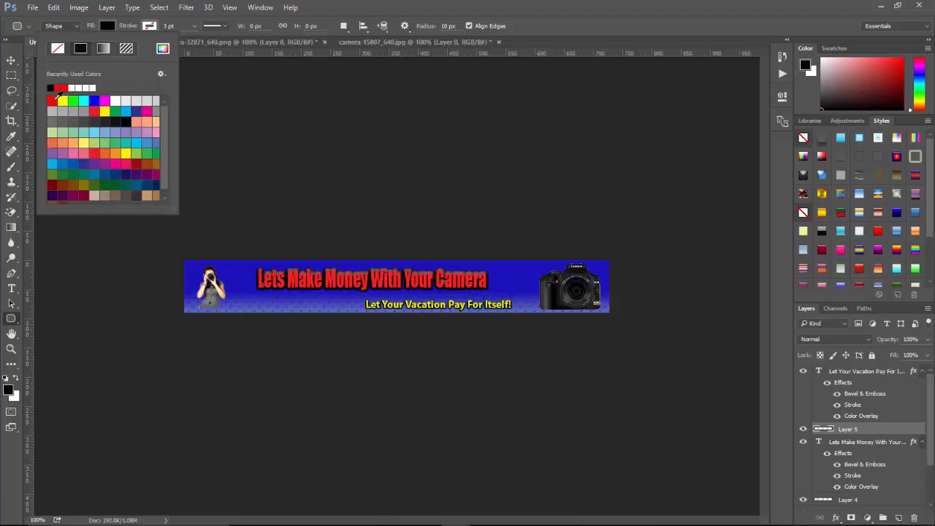
click(53, 100)
click(356, 297)
drag(345, 293, 520, 311)
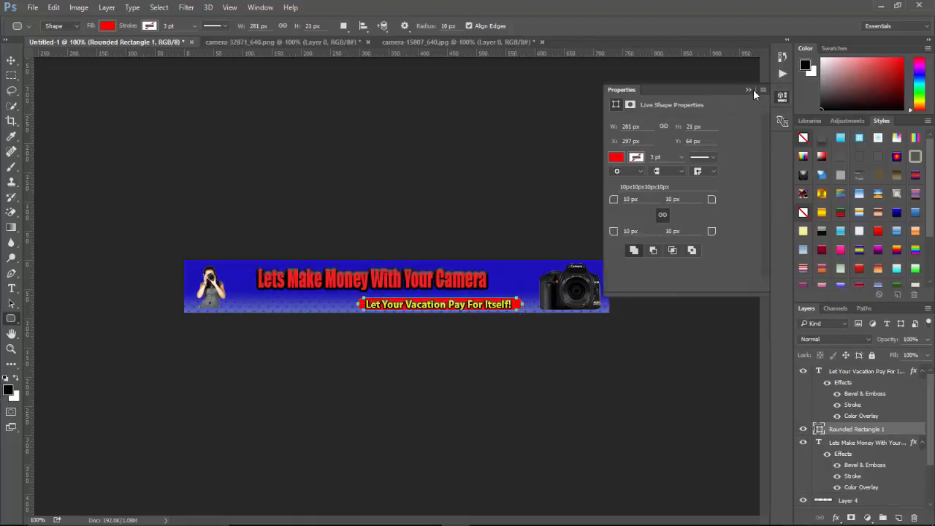
click(754, 89)
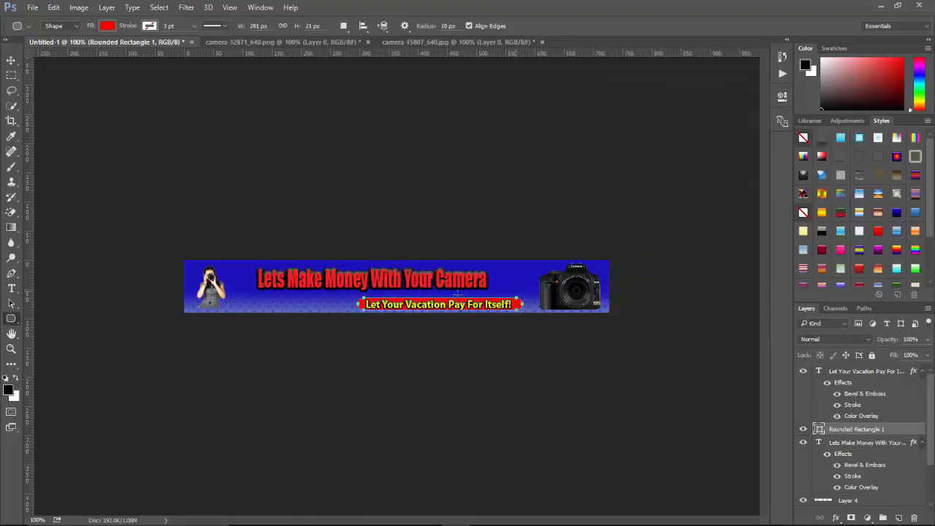
click(11, 303)
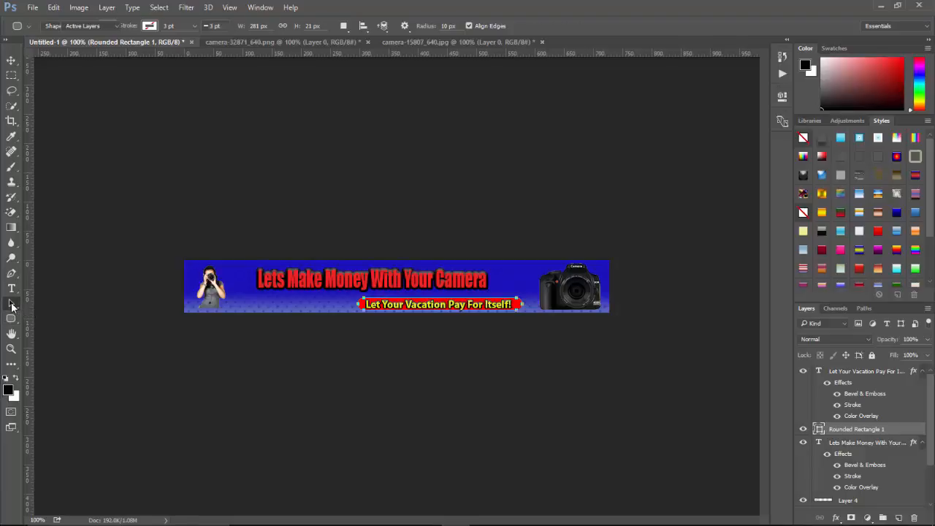
click(880, 371)
click(880, 371)
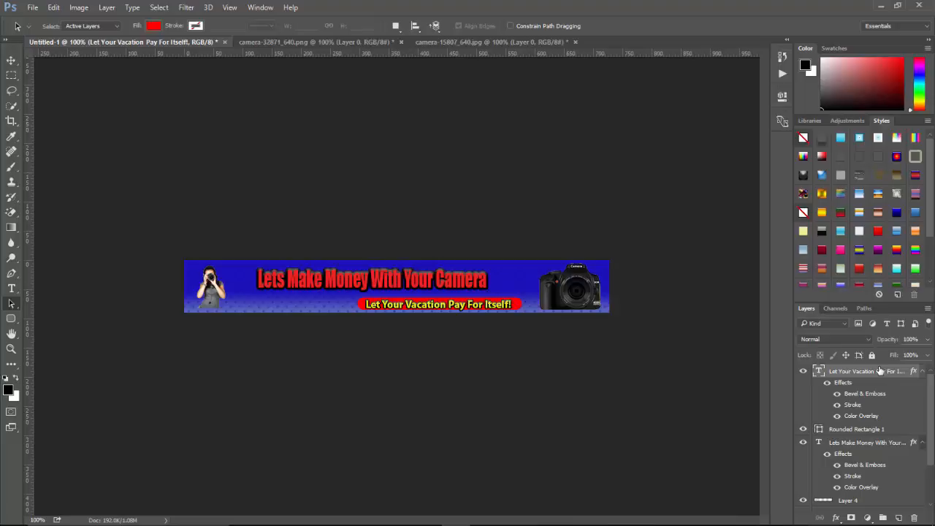
mouse_move(701, 523)
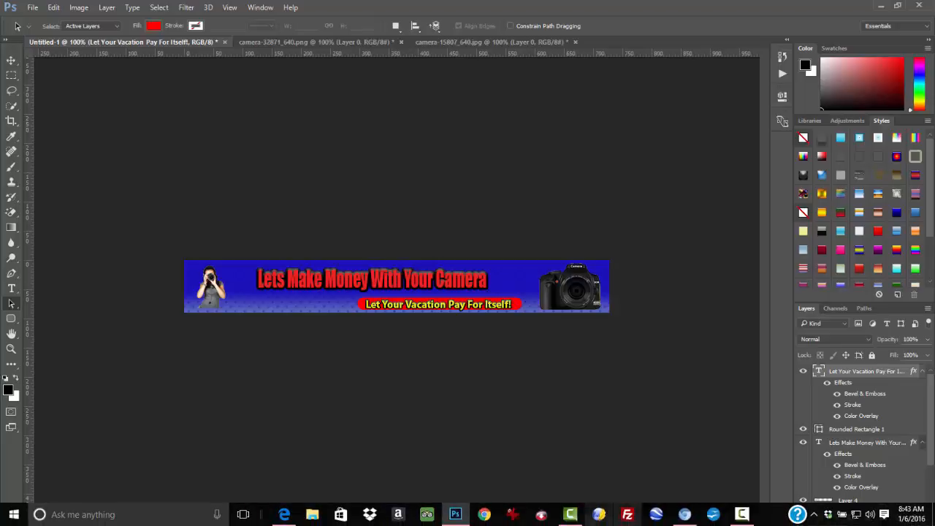